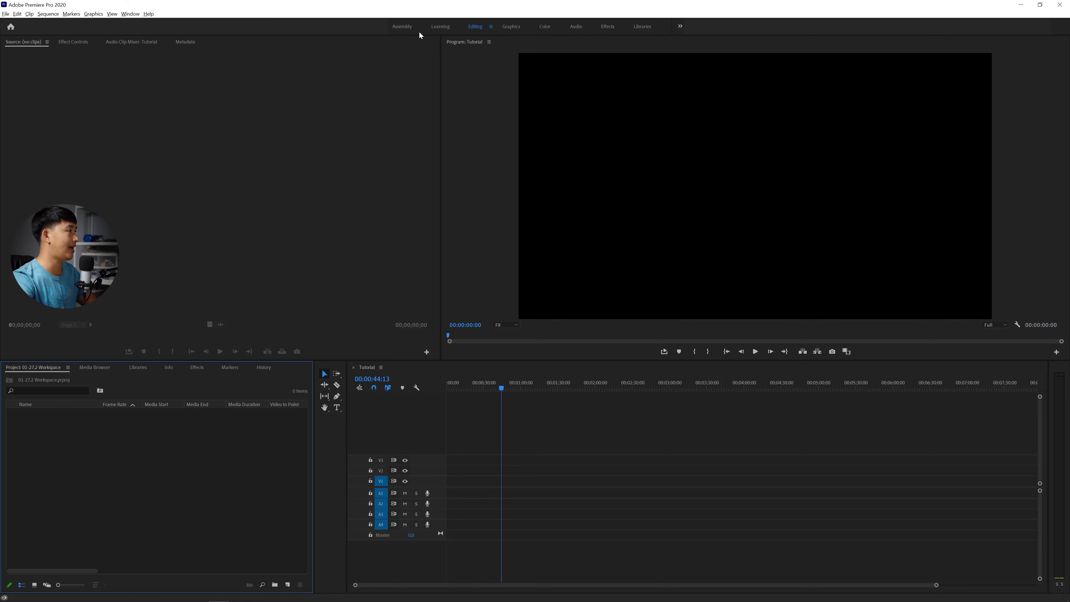
Step: Cycle through the Assembly, Learning, Editing, Graphics, Color and Audio workspaces, ending on Editing
{"action": "left_click", "coordinate": [401, 28]}
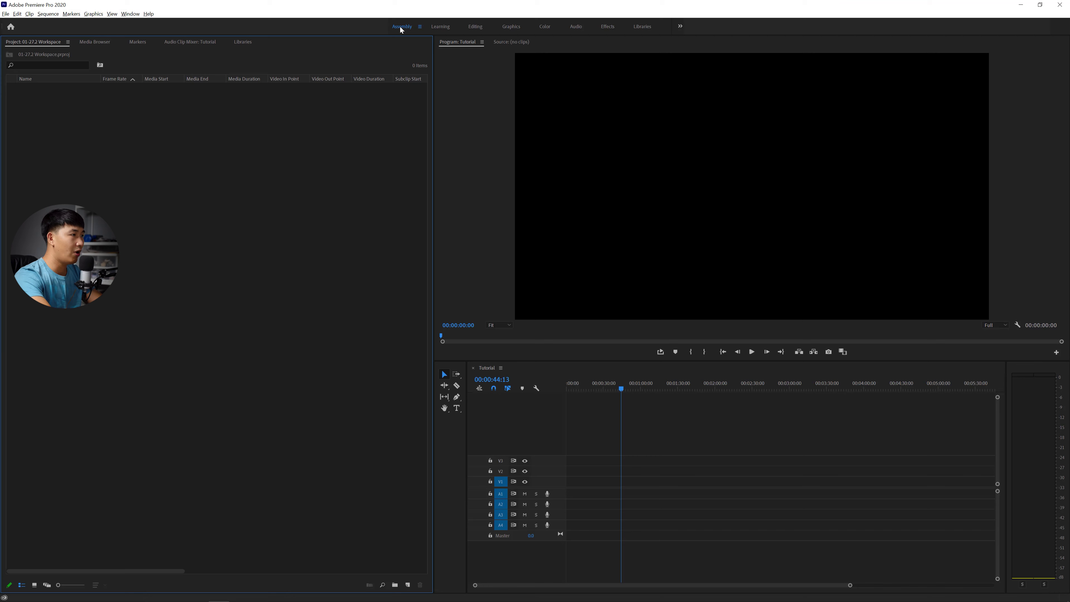
{"action": "left_click", "coordinate": [444, 28]}
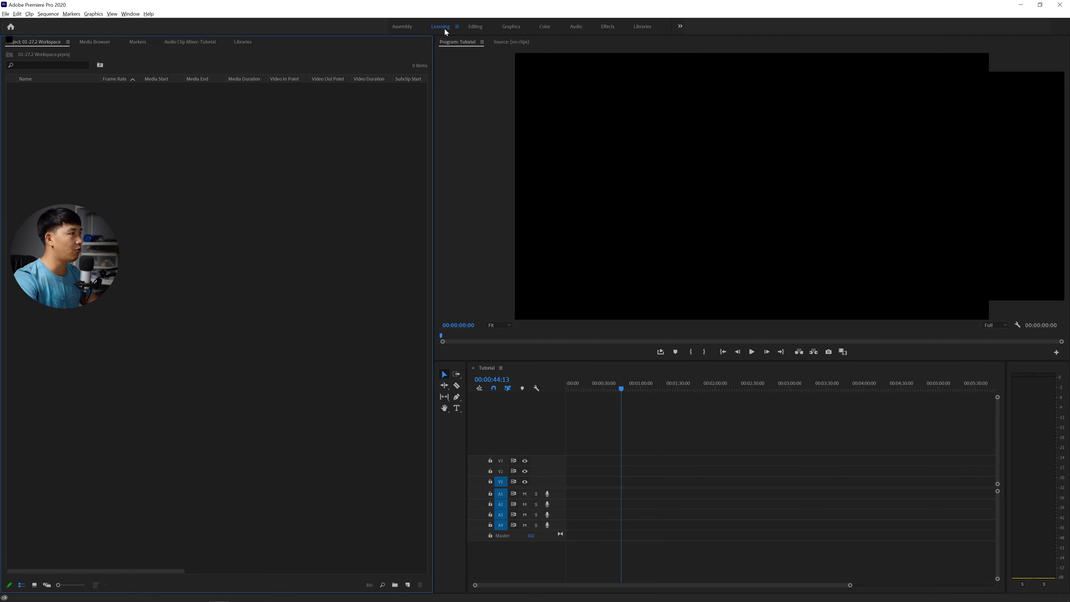
{"action": "left_click", "coordinate": [473, 27]}
{"action": "left_click", "coordinate": [509, 28]}
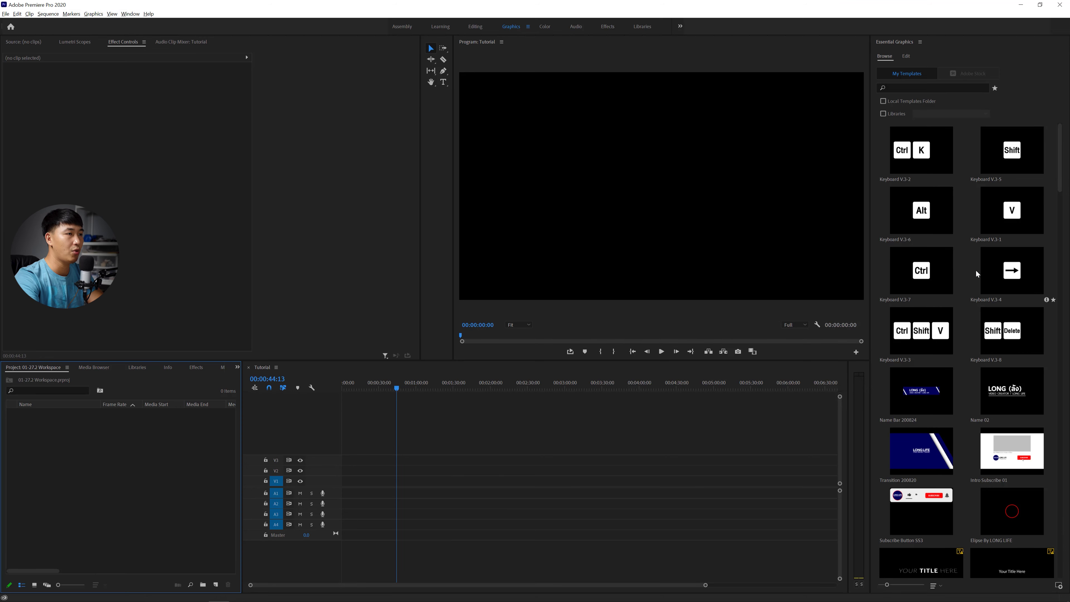
{"action": "left_click", "coordinate": [545, 26]}
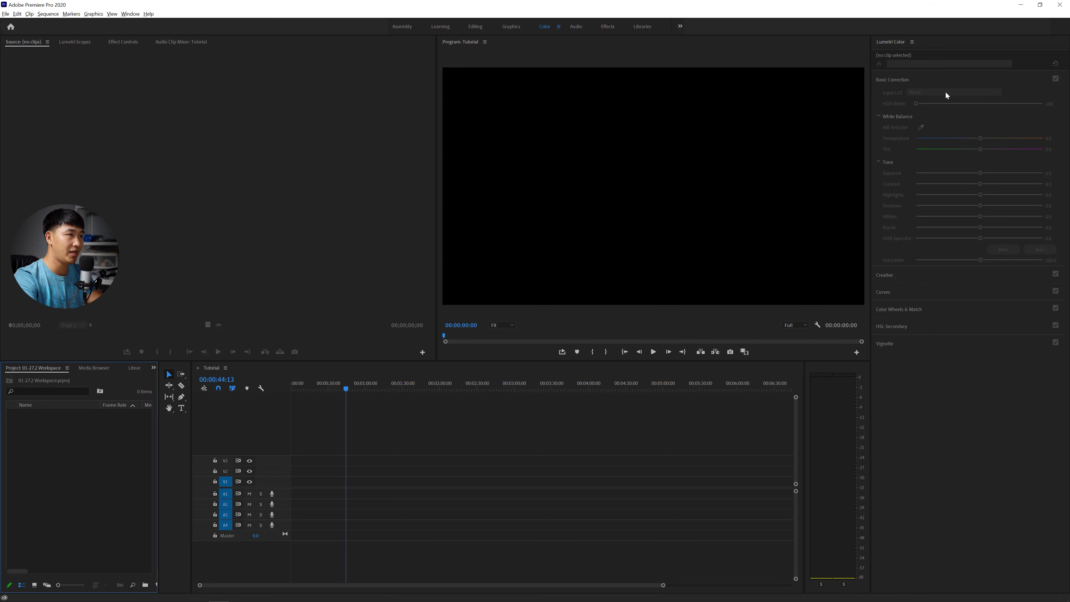
{"action": "left_click", "coordinate": [574, 27]}
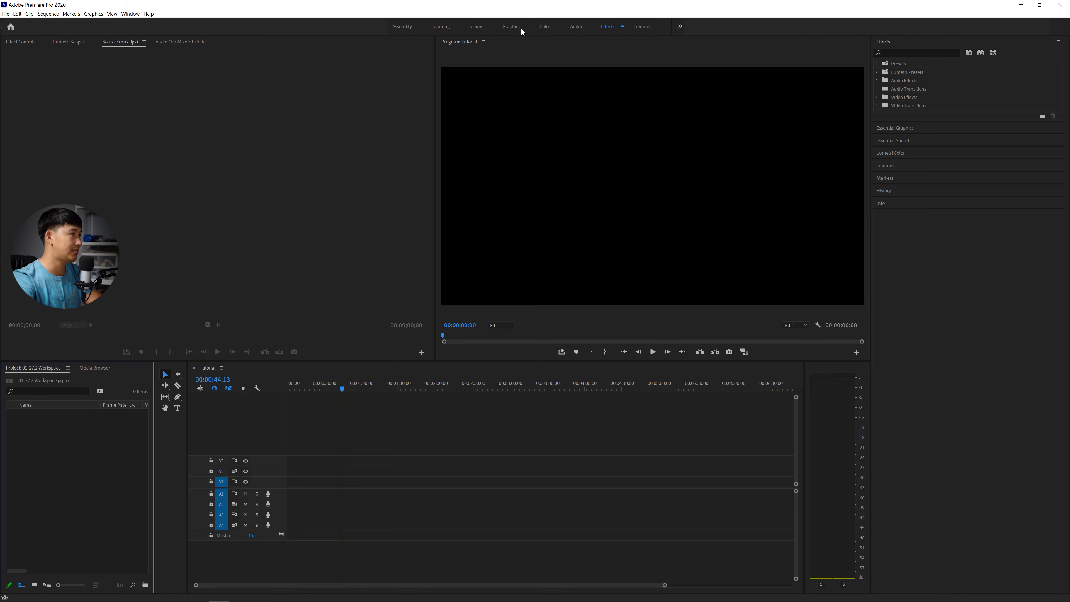
{"action": "left_click", "coordinate": [476, 27]}
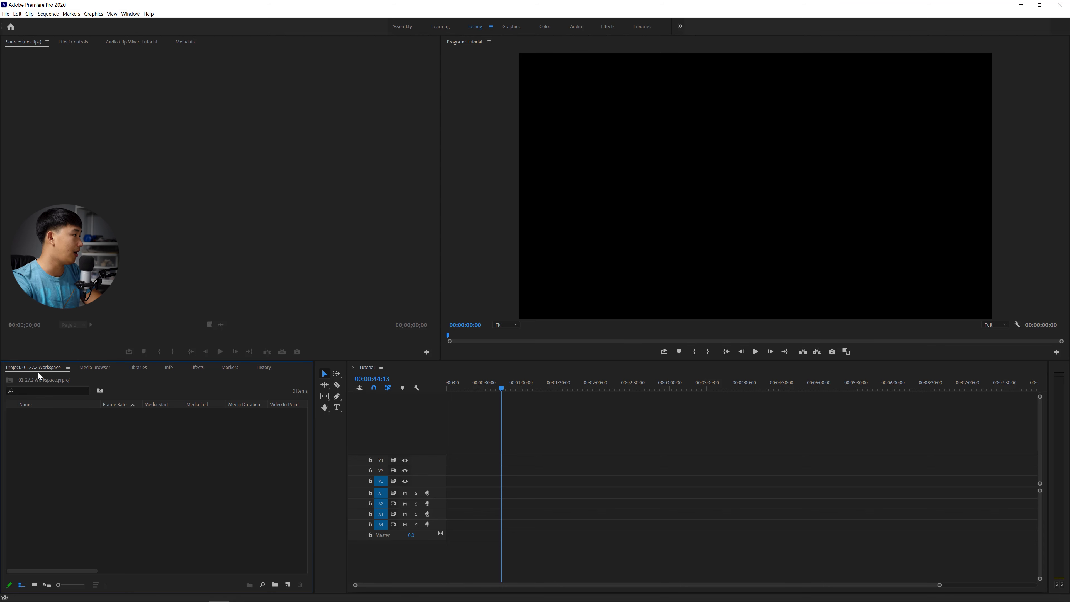
Step: Dock the Project panel as a new far-left column and resize it against the Source panels
{"action": "left_click_drag", "start_coordinate": [46, 371], "coordinate": [26, 190]}
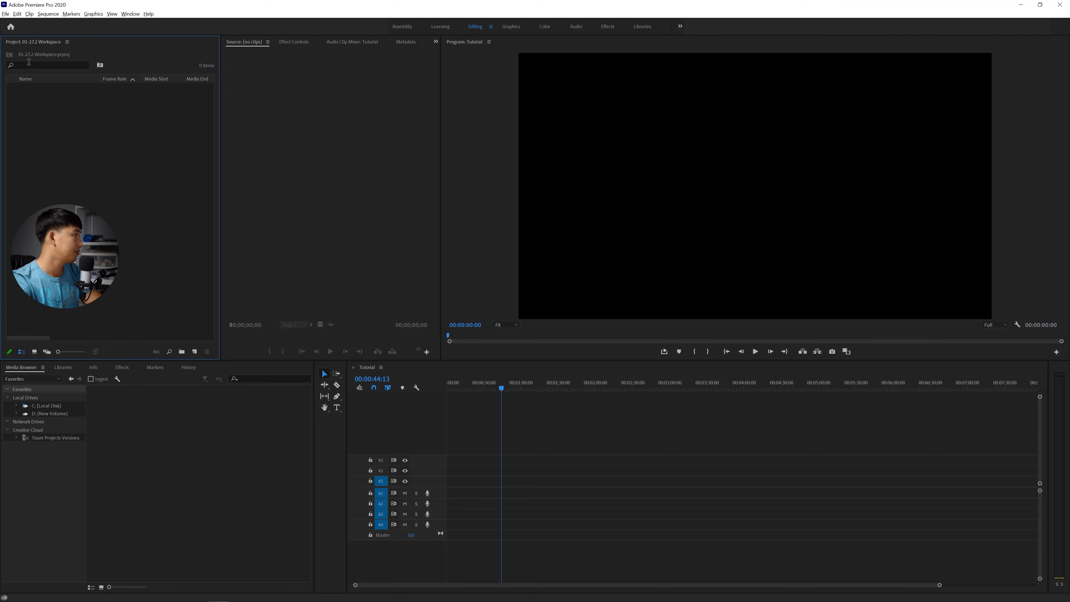
{"action": "left_click_drag", "start_coordinate": [33, 42], "coordinate": [2, 379]}
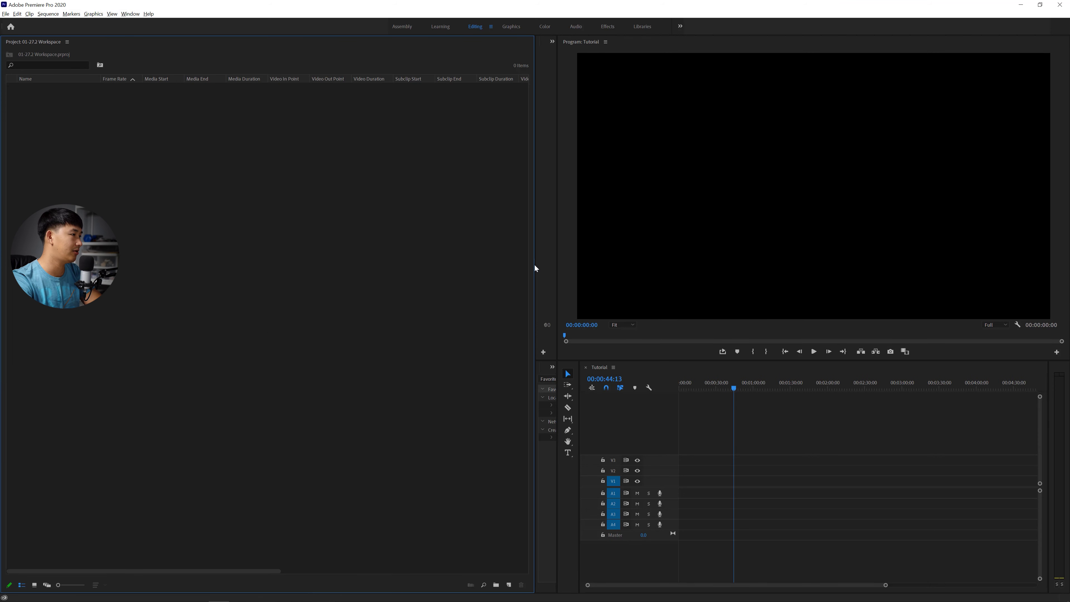
{"action": "mouse_move", "coordinate": [535, 265]}
{"action": "left_mouse_down"}
{"action": "mouse_move", "coordinate": [149, 265]}
{"action": "mouse_move", "coordinate": [172, 270]}
{"action": "left_mouse_up"}
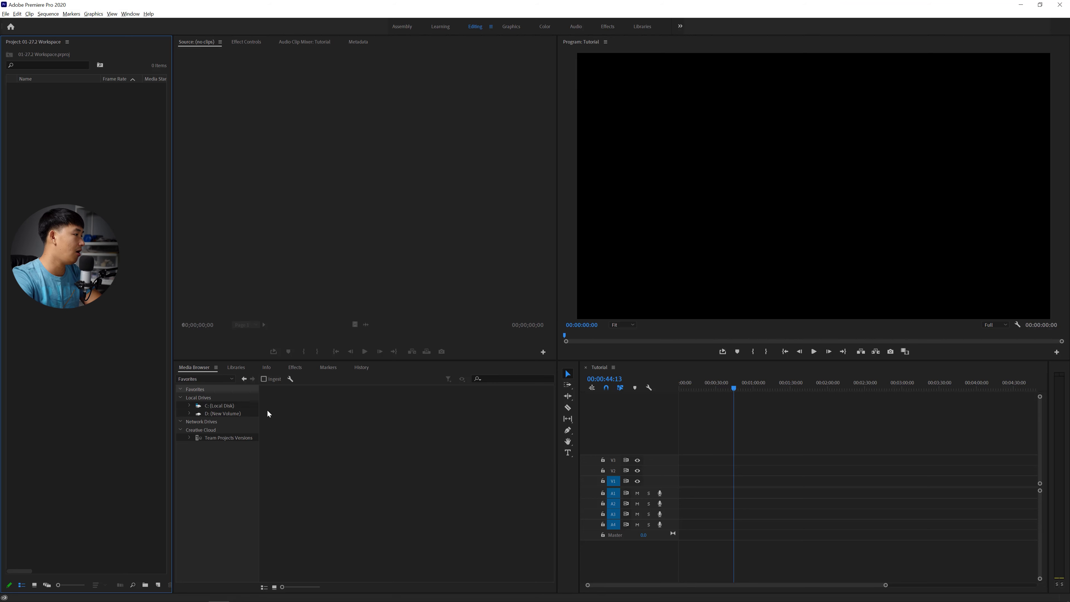
Step: Close the Media Browser, Libraries, Info, Markers and History panels
{"action": "right_click", "coordinate": [198, 368]}
{"action": "left_click", "coordinate": [210, 373]}
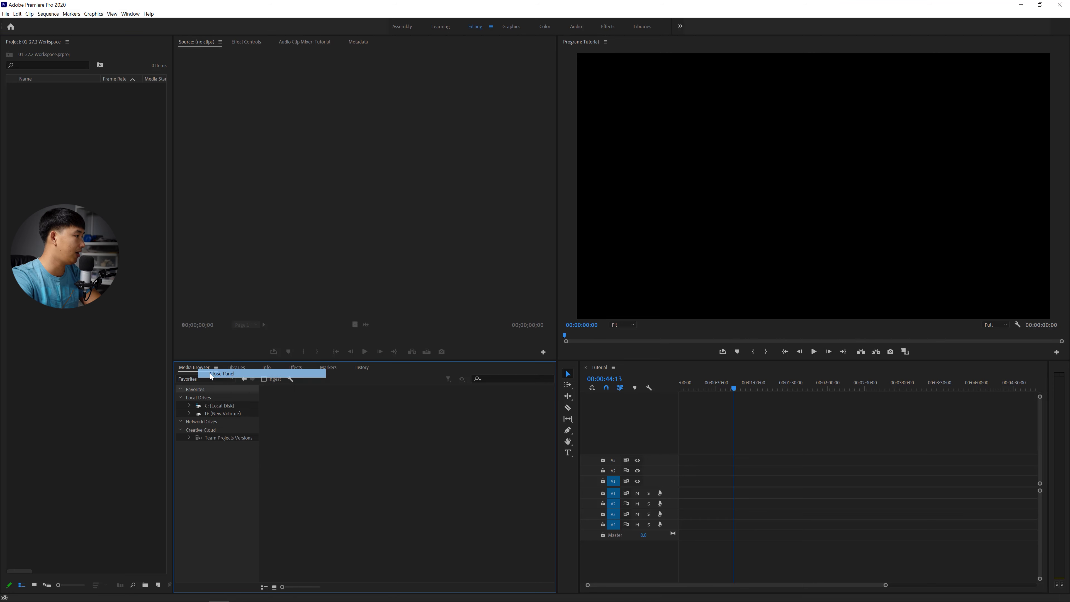
{"action": "right_click", "coordinate": [191, 370]}
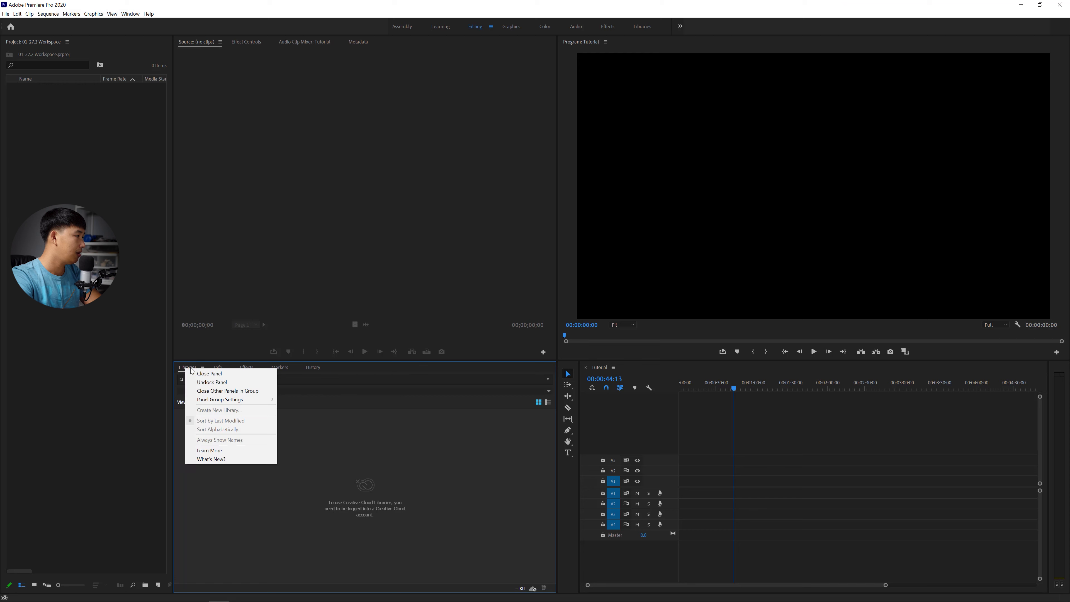
{"action": "left_click", "coordinate": [195, 374]}
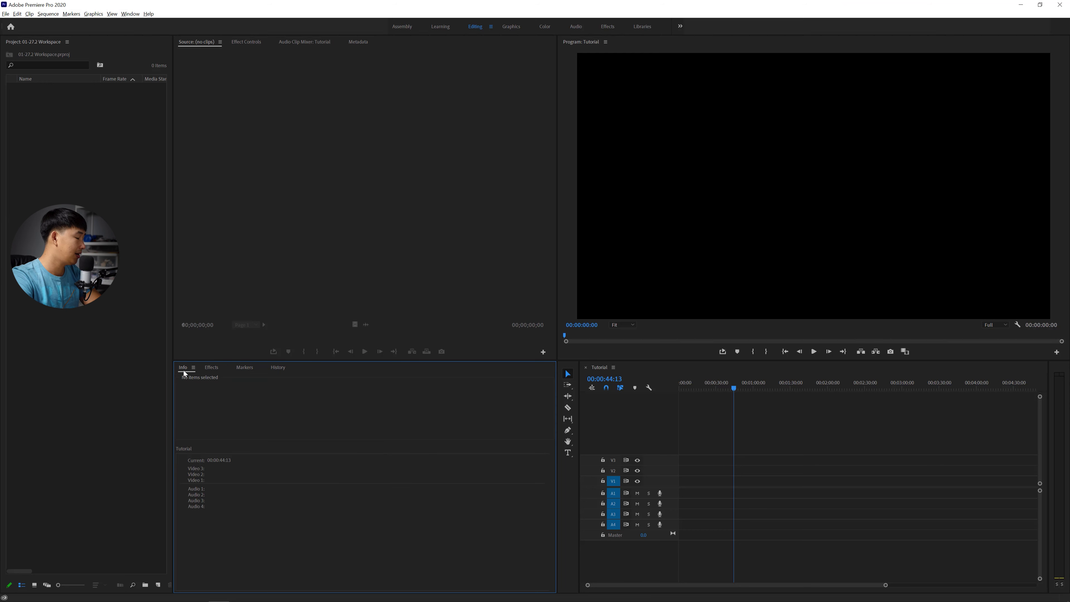
{"action": "right_click", "coordinate": [184, 372]}
{"action": "left_click", "coordinate": [199, 375]}
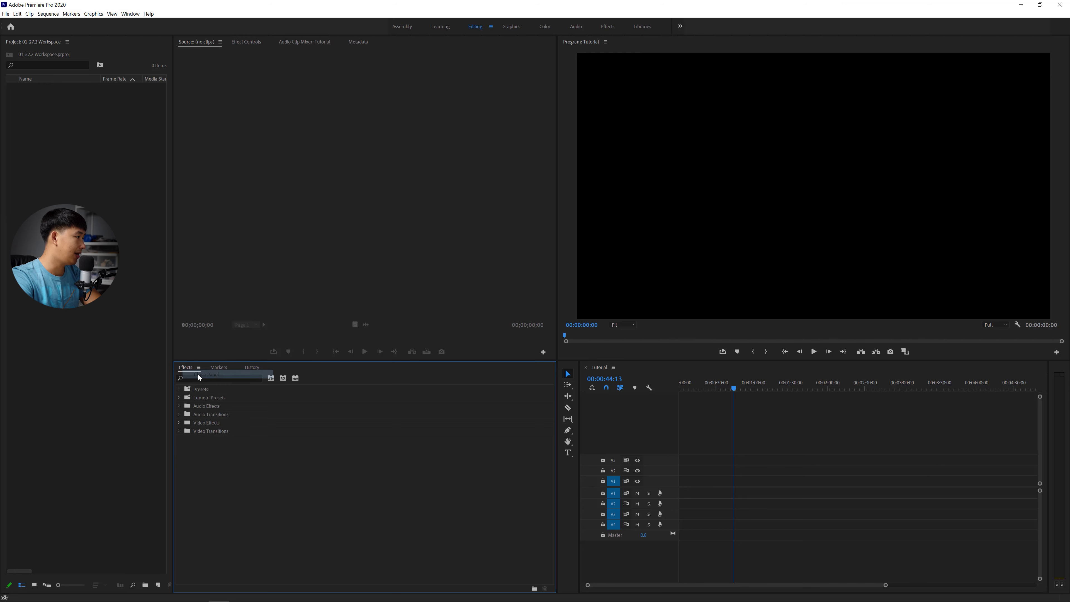
{"action": "right_click", "coordinate": [215, 371]}
{"action": "left_click", "coordinate": [224, 376]}
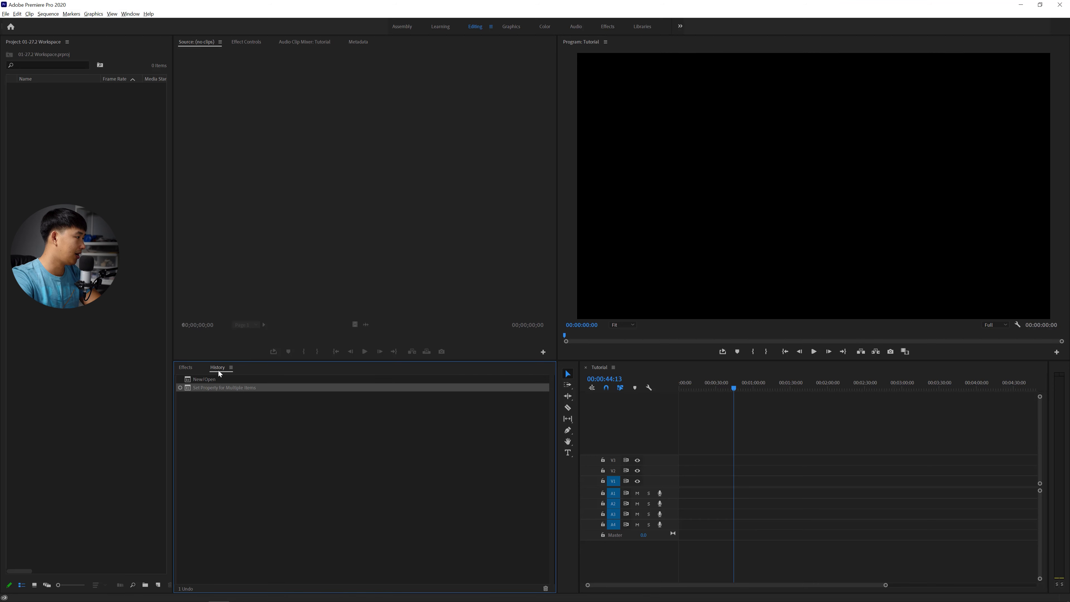
{"action": "right_click", "coordinate": [218, 373]}
{"action": "left_click", "coordinate": [227, 377]}
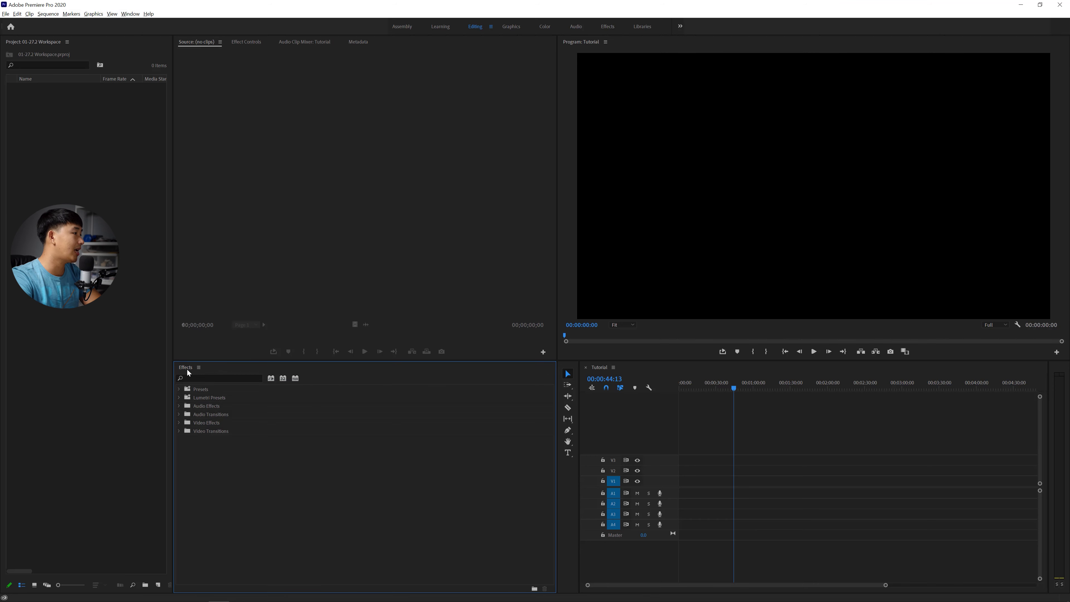
Step: Dock the Effects panel as a tab beside Project in the left column
{"action": "left_click_drag", "start_coordinate": [188, 372], "coordinate": [52, 45]}
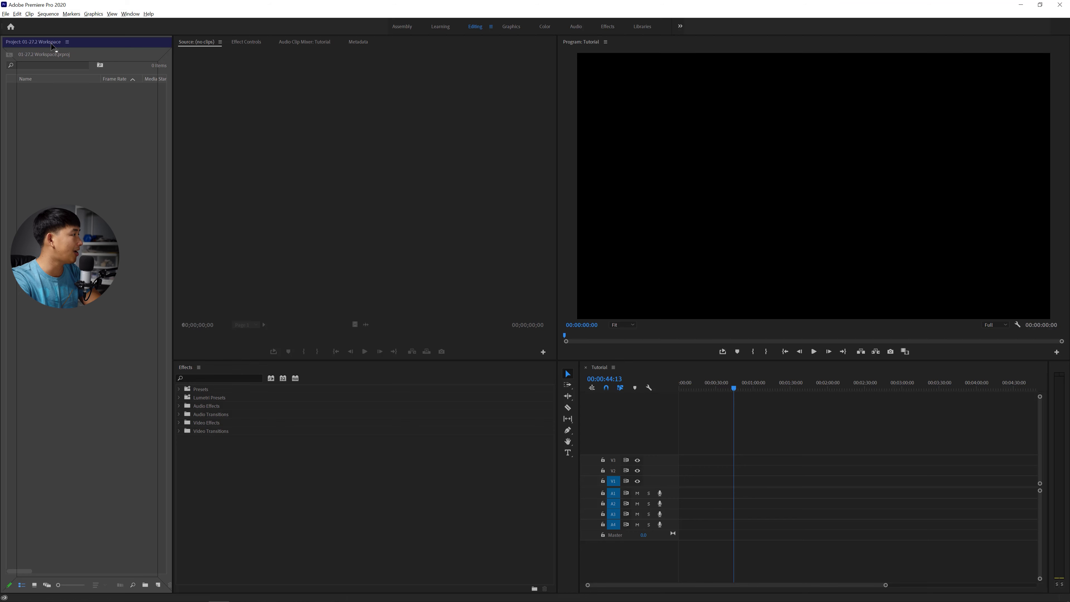
{"action": "left_click_drag", "start_coordinate": [51, 44], "coordinate": [53, 49]}
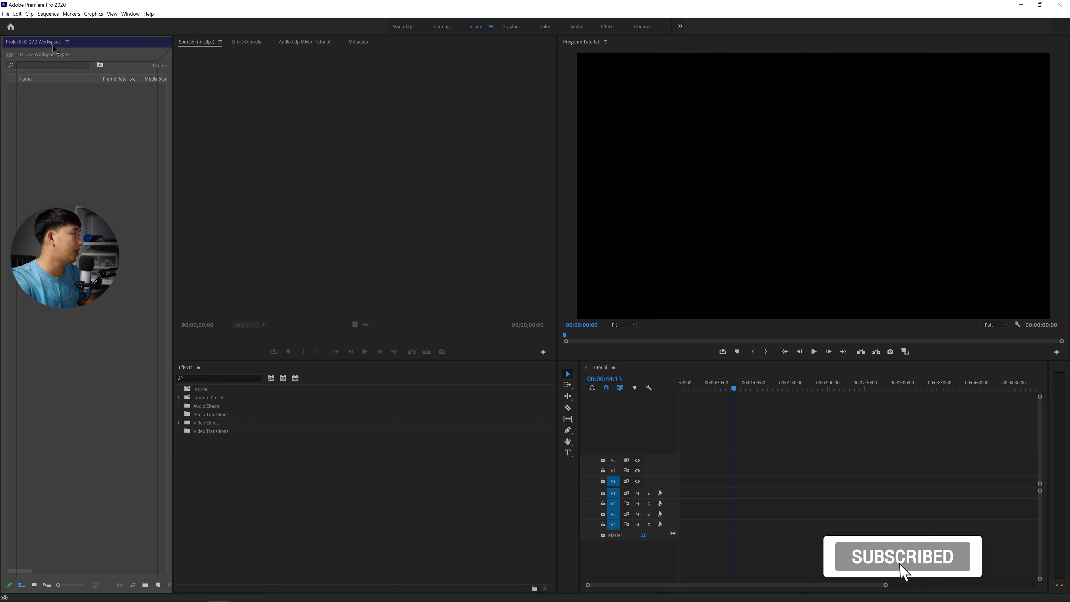
{"action": "left_click_drag", "start_coordinate": [54, 51], "coordinate": [54, 49]}
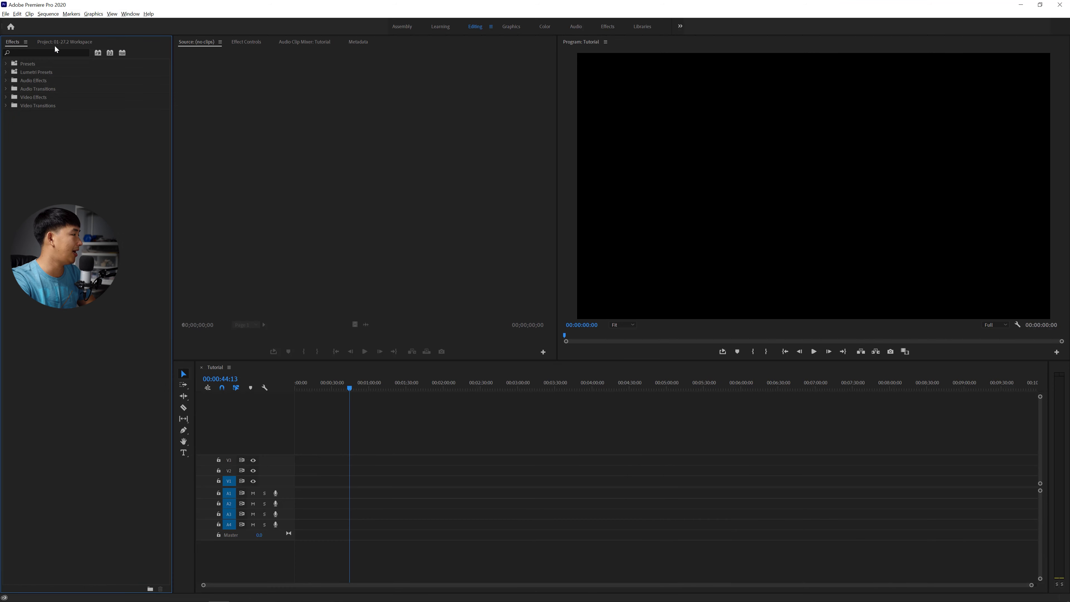
Step: Dock the Tools panel as a narrow strip right of the timeline and widen the Project column slightly
{"action": "left_click", "coordinate": [63, 42]}
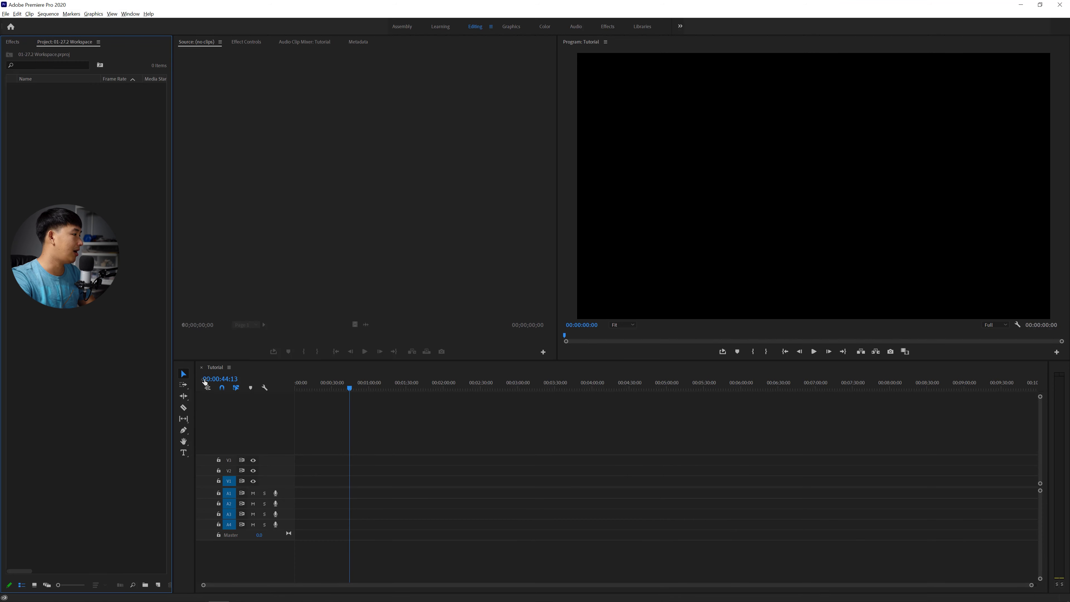
{"action": "left_click", "coordinate": [184, 480]}
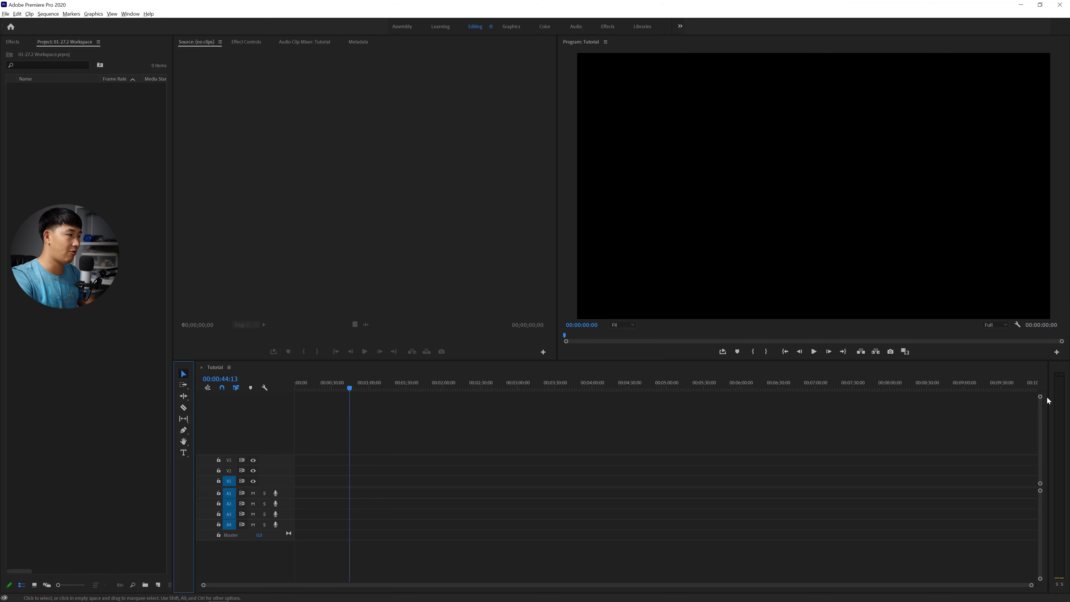
{"action": "left_click_drag", "start_coordinate": [1048, 401], "coordinate": [1049, 406]}
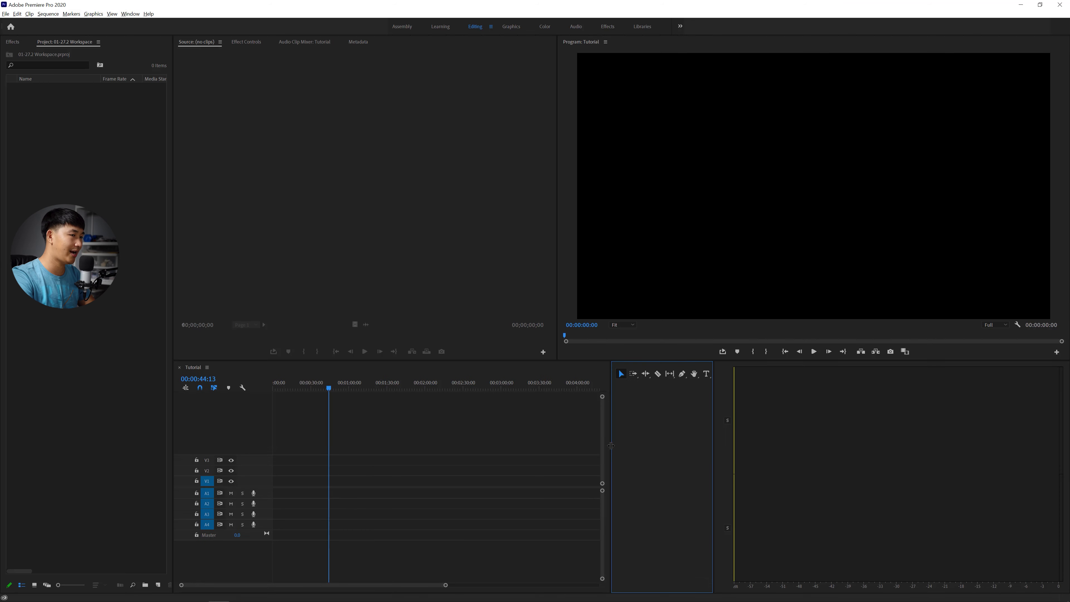
{"action": "left_click_drag", "start_coordinate": [611, 445], "coordinate": [1027, 442]}
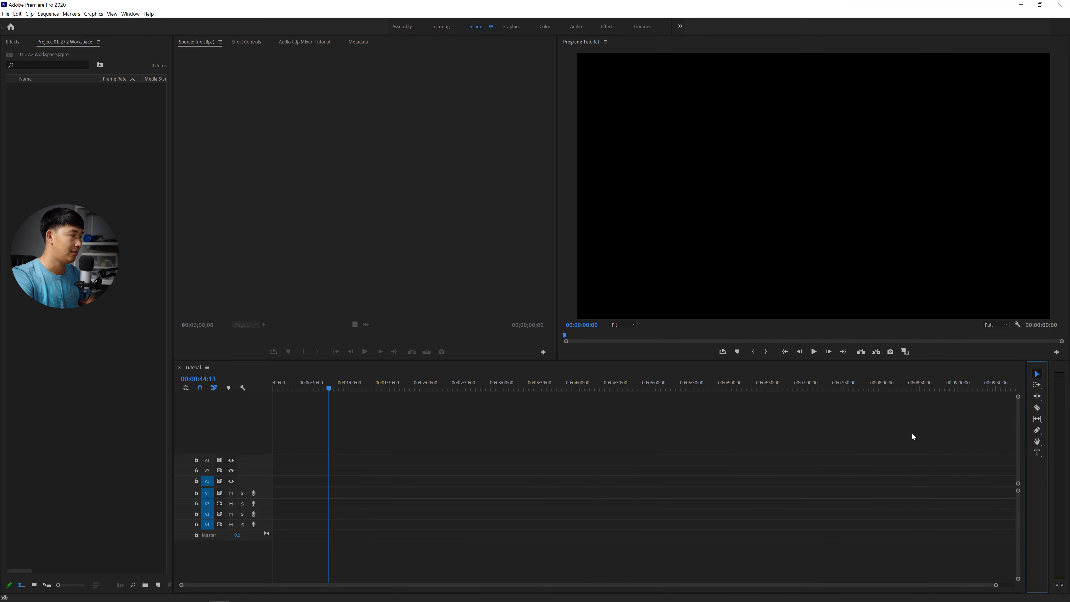
{"action": "left_click_drag", "start_coordinate": [173, 328], "coordinate": [190, 328]}
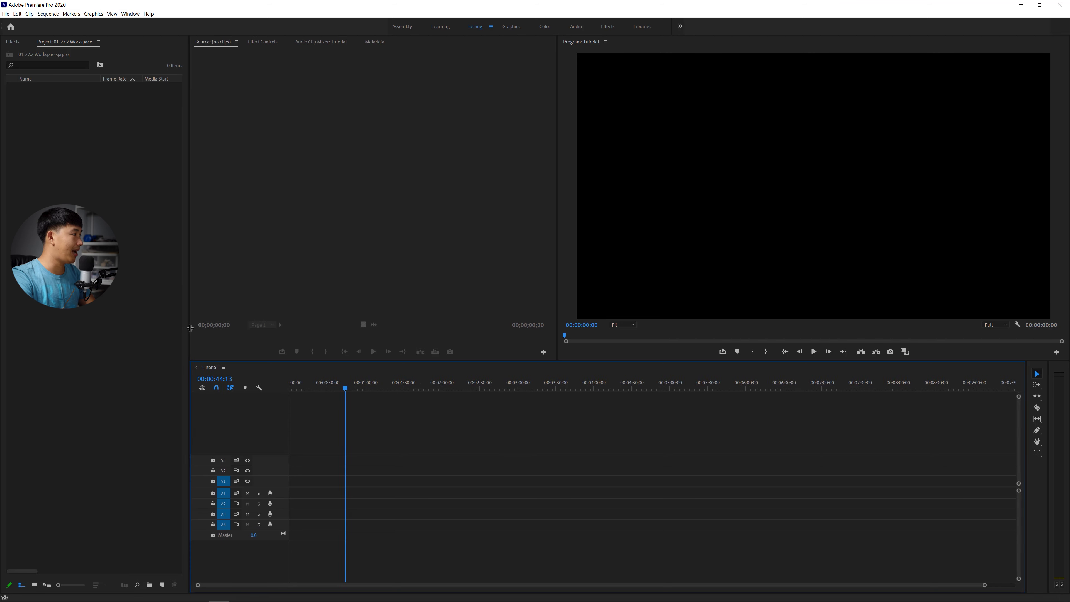
{"action": "left_click", "coordinate": [123, 231]}
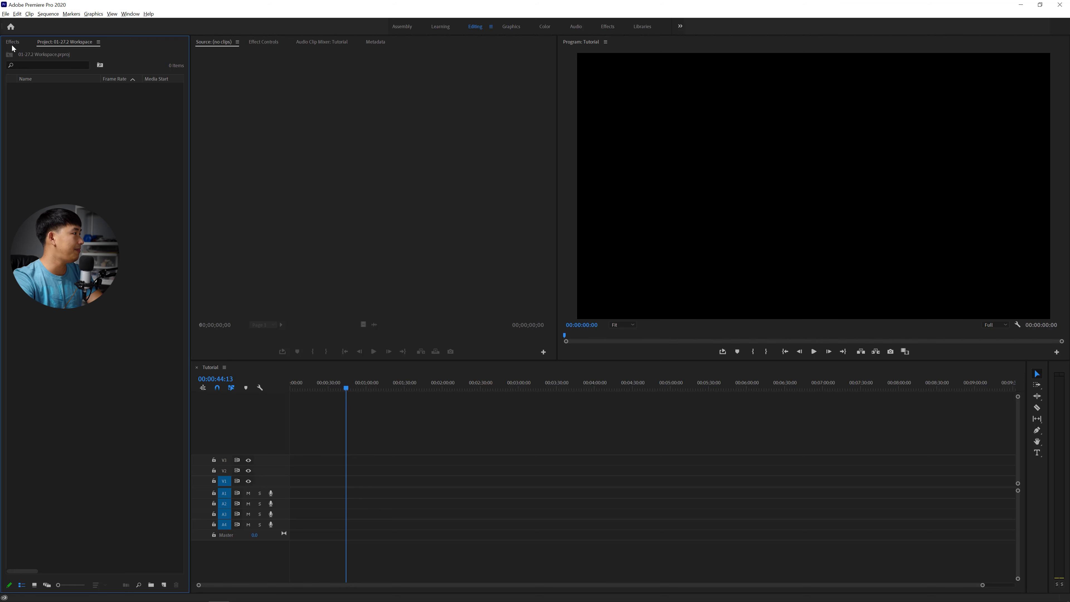
Step: Dock Effects as a right-hand column, then widen the Program monitor and the timeline
{"action": "left_click_drag", "start_coordinate": [12, 46], "coordinate": [1067, 191]}
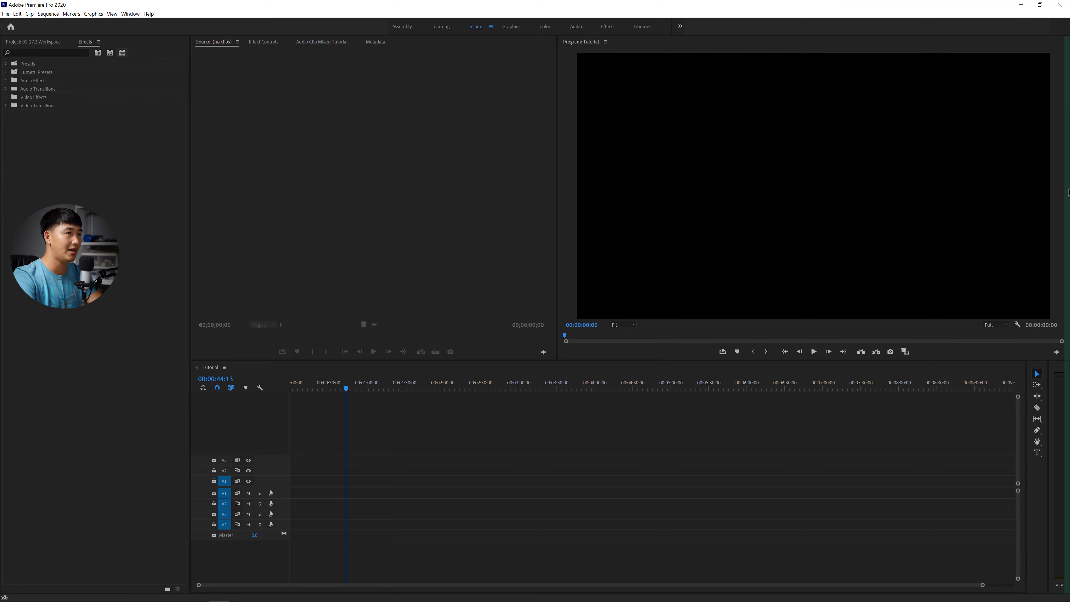
{"action": "left_click_drag", "start_coordinate": [1068, 192], "coordinate": [1068, 192]}
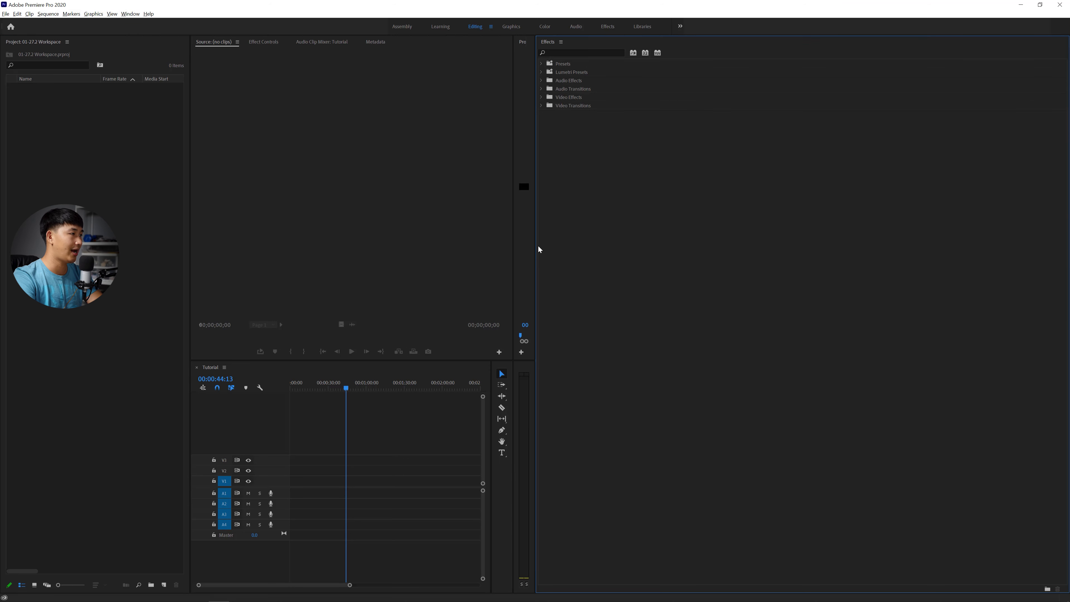
{"action": "left_click_drag", "start_coordinate": [536, 248], "coordinate": [965, 248]}
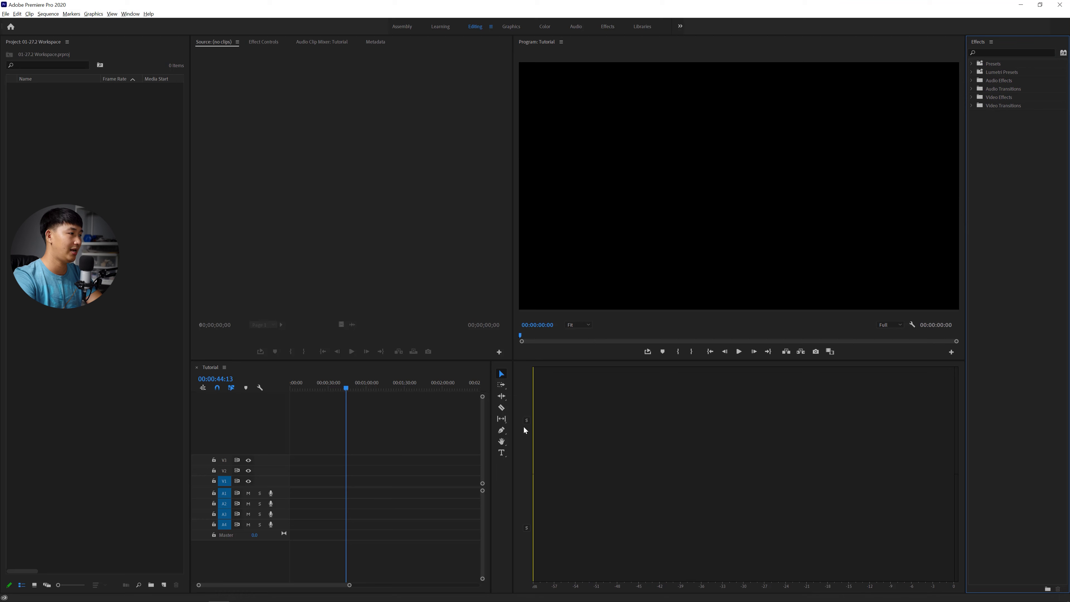
{"action": "left_click_drag", "start_coordinate": [513, 434], "coordinate": [943, 434]}
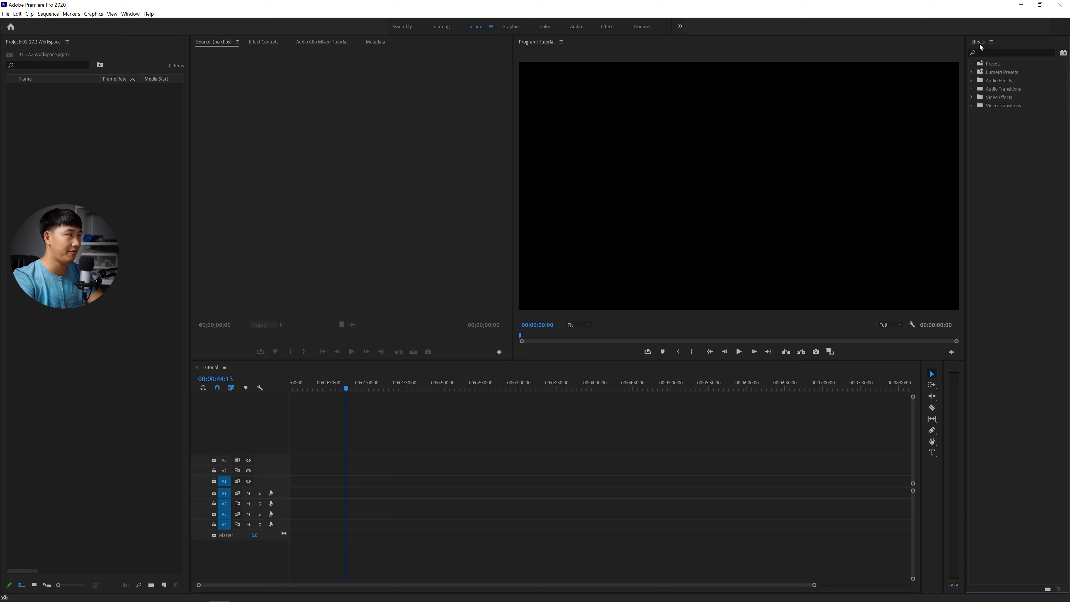
Step: Regroup Effects with the Project bin, narrow the Project panel slightly, and activate the timeline
{"action": "left_click_drag", "start_coordinate": [980, 46], "coordinate": [83, 44]}
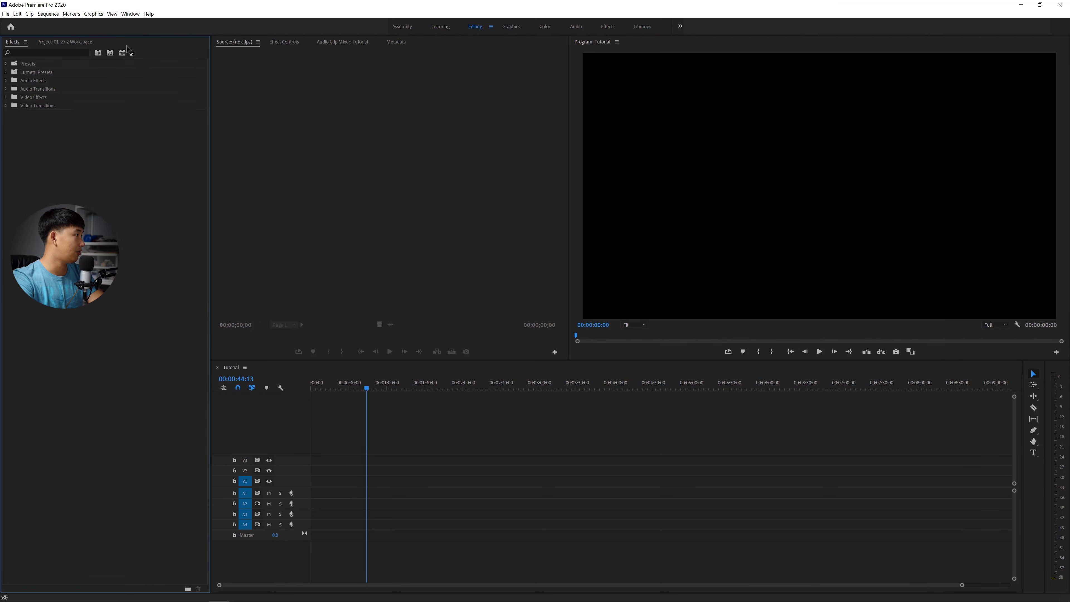
{"action": "left_click", "coordinate": [69, 44]}
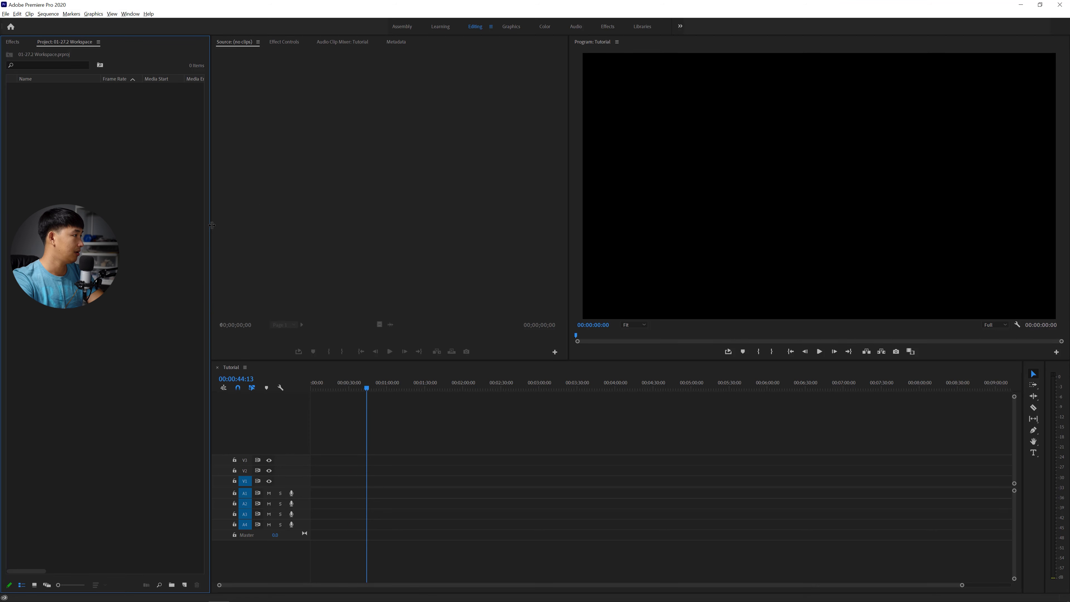
{"action": "left_click_drag", "start_coordinate": [211, 225], "coordinate": [200, 226]}
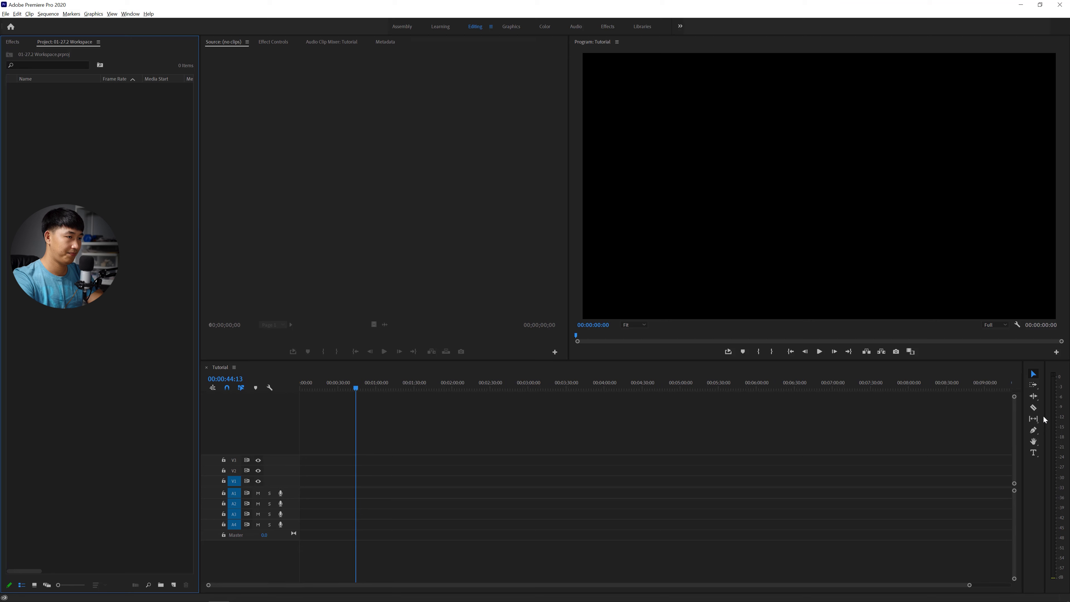
{"action": "left_click_drag", "start_coordinate": [1045, 417], "coordinate": [1036, 416]}
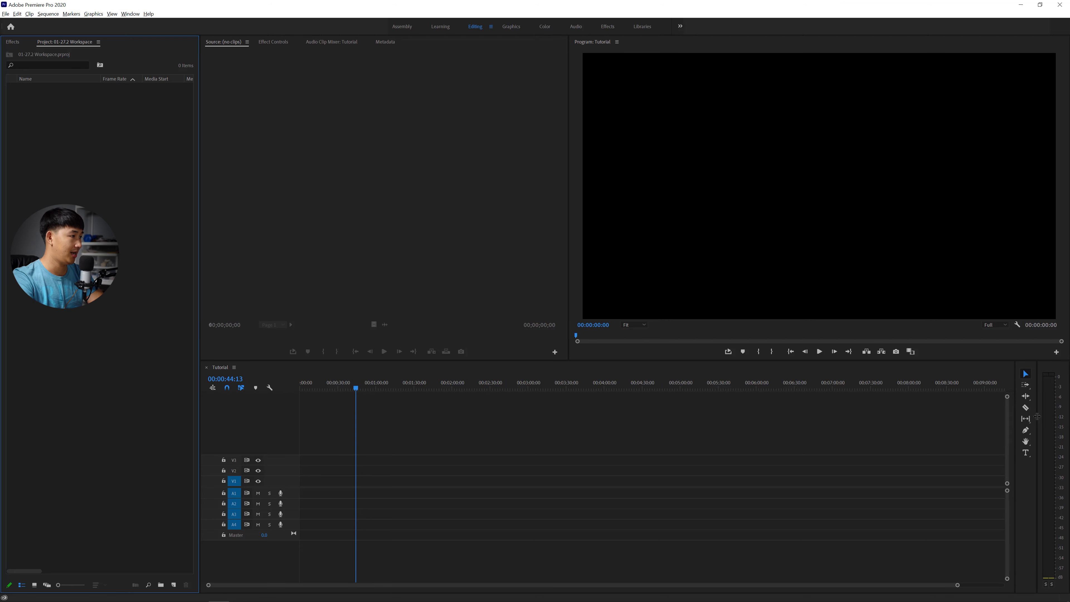
{"action": "left_click", "coordinate": [468, 444]}
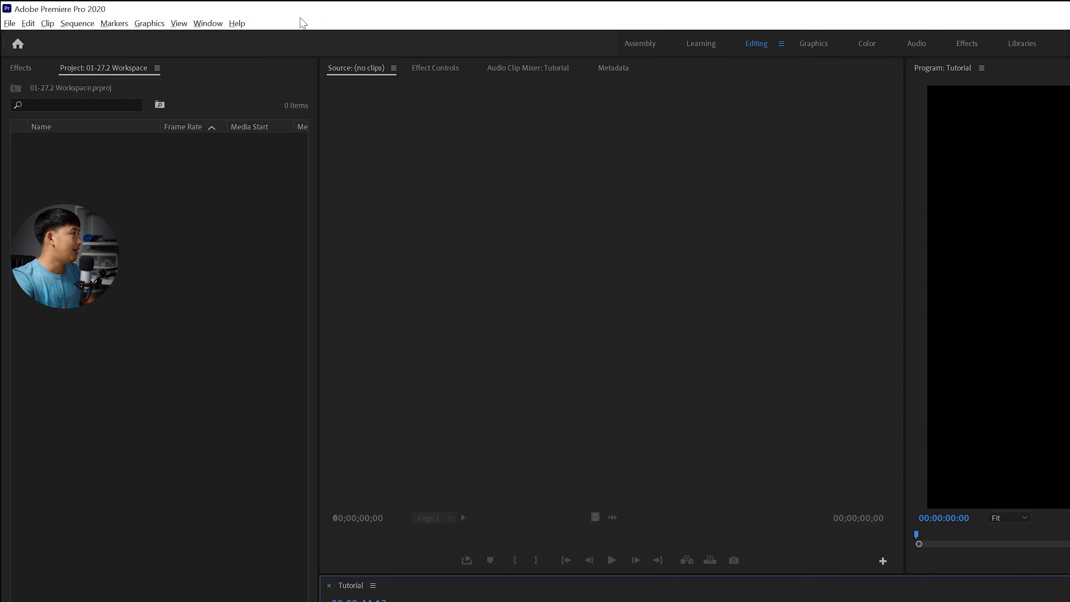
Step: Start saving the layout as a new workspace and enter the name TEST01
{"action": "left_click", "coordinate": [207, 23]}
{"action": "mouse_move", "coordinate": [234, 39]}
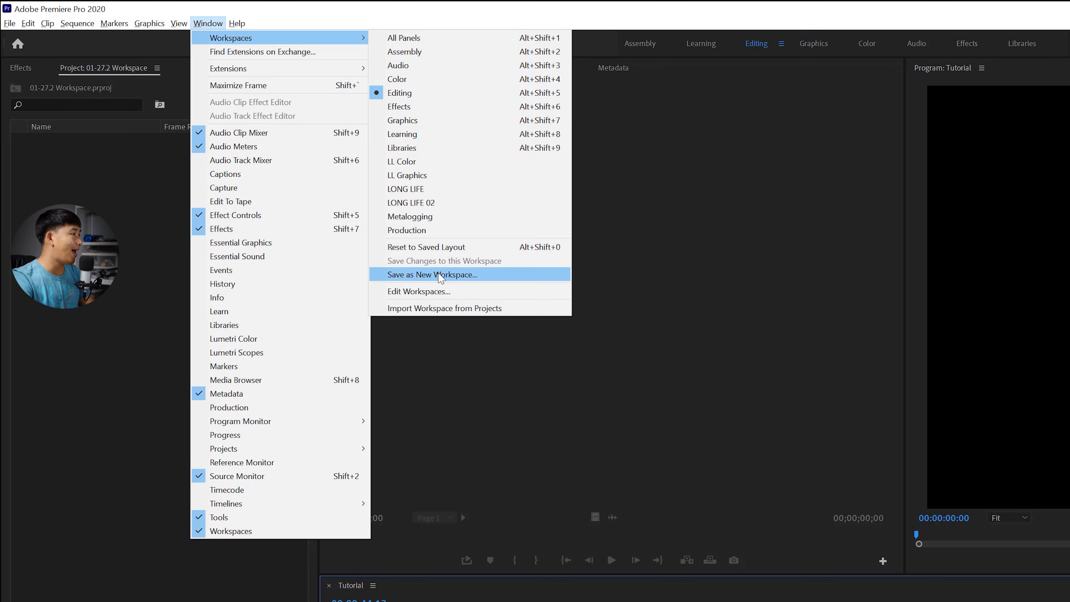
{"action": "left_click", "coordinate": [423, 274]}
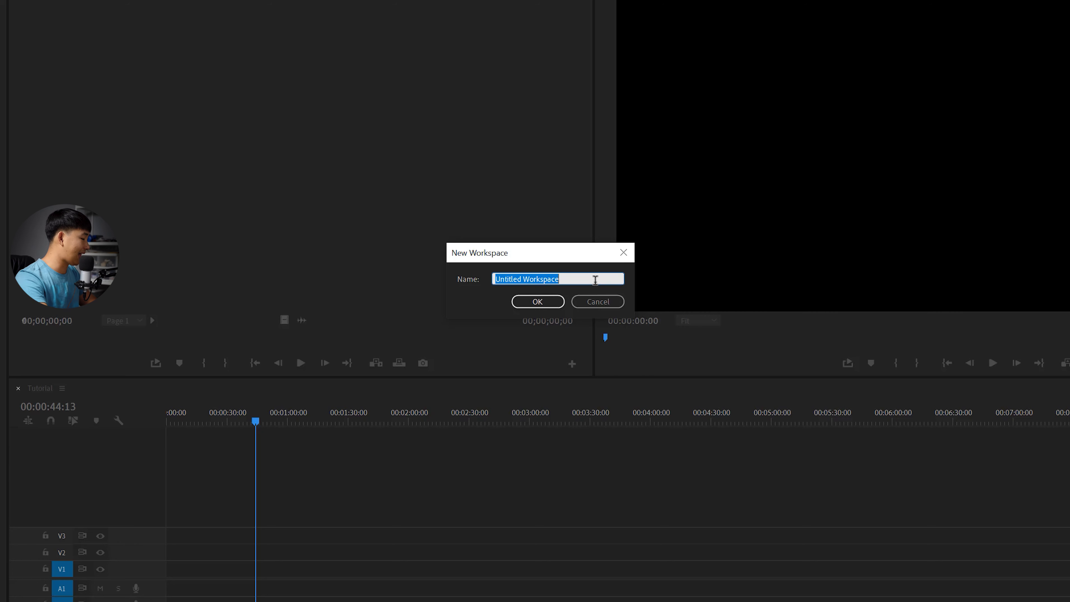
{"action": "type", "text": "TES"}
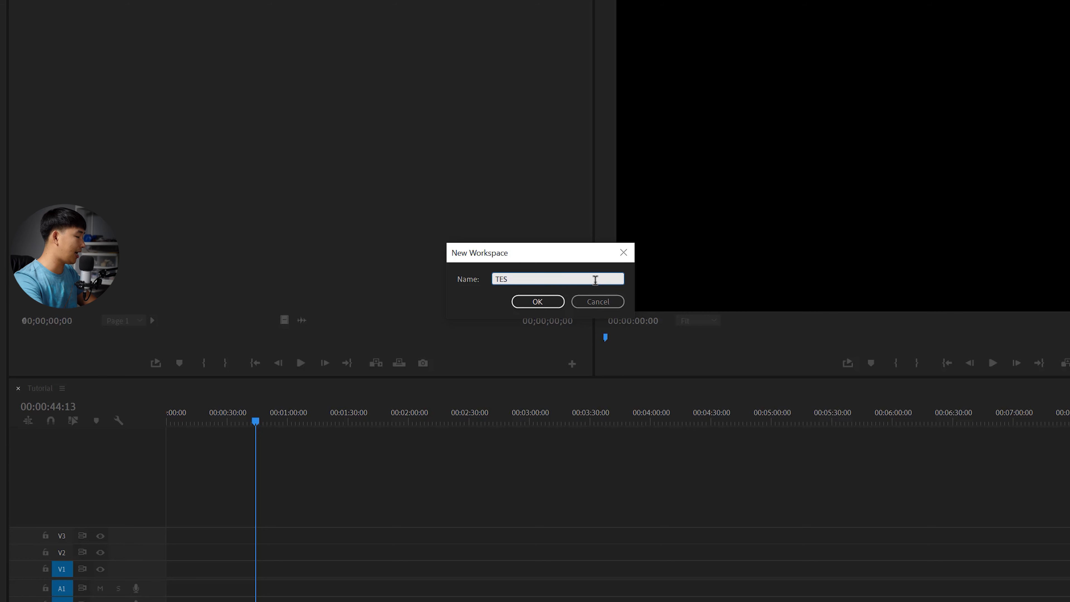
{"action": "type", "text": "T"}
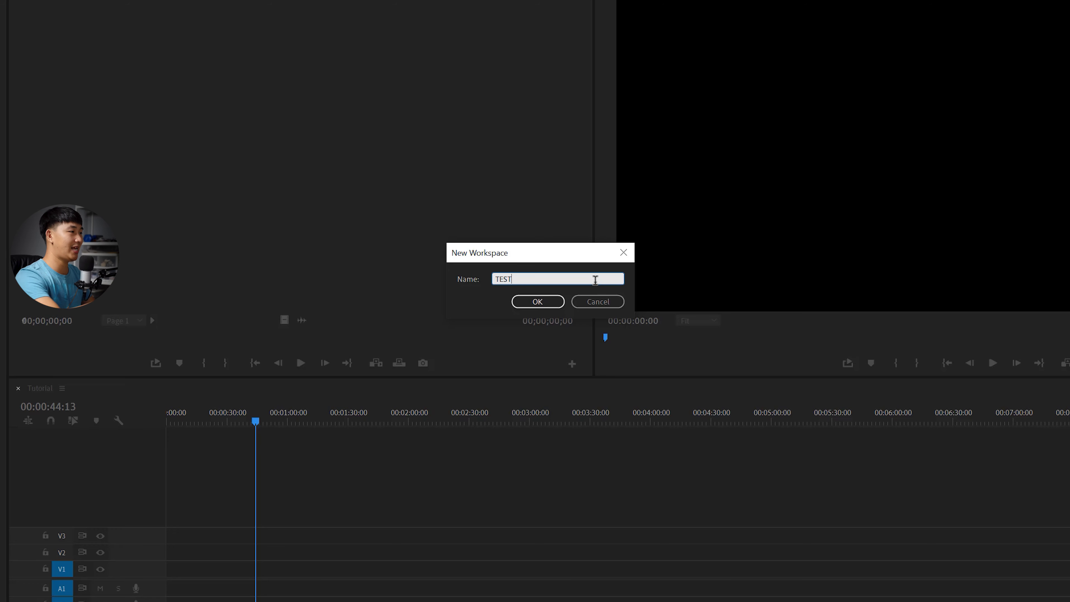
{"action": "type", "text": "01"}
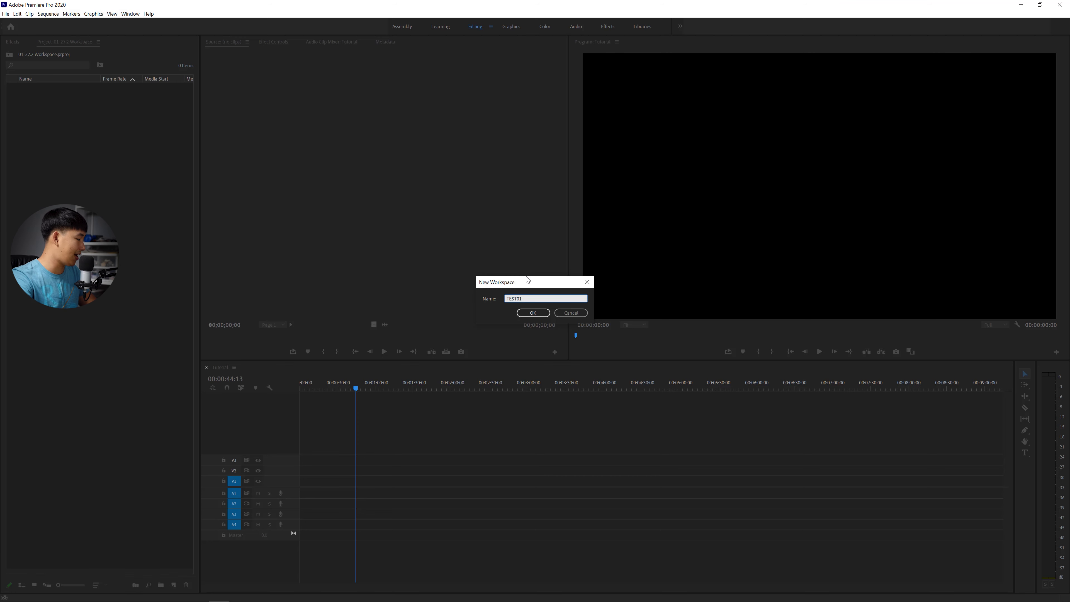
Step: Save the TEST01 workspace, then dock the Source monitor and timeline into new columns
{"action": "left_click", "coordinate": [533, 312]}
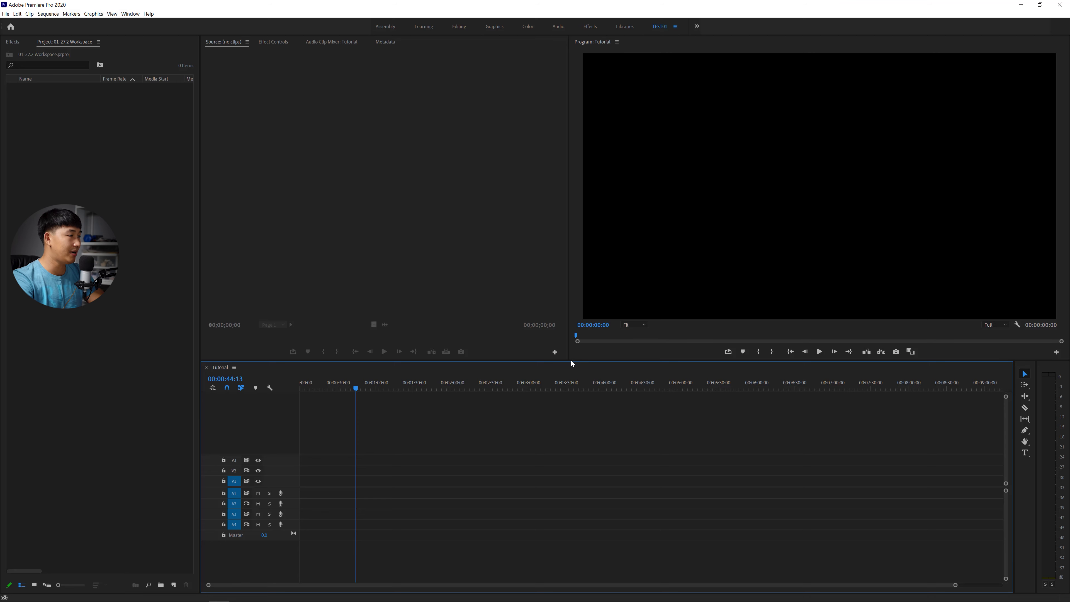
{"action": "mouse_move", "coordinate": [572, 363]}
{"action": "left_mouse_down"}
{"action": "mouse_move", "coordinate": [431, 424]}
{"action": "mouse_move", "coordinate": [483, 480]}
{"action": "left_mouse_up"}
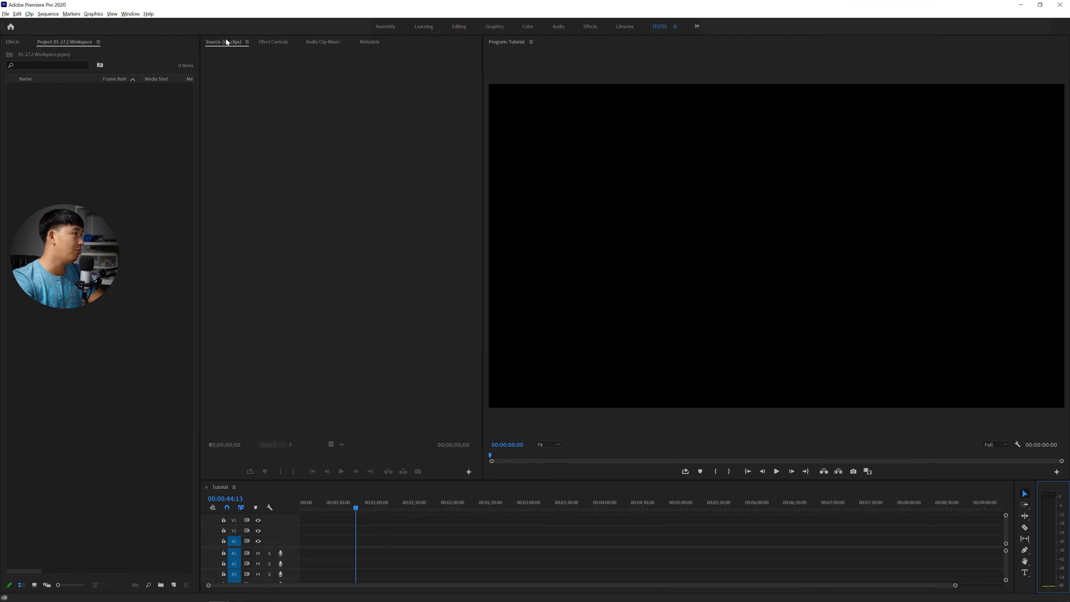
{"action": "left_click_drag", "start_coordinate": [226, 42], "coordinate": [494, 190]}
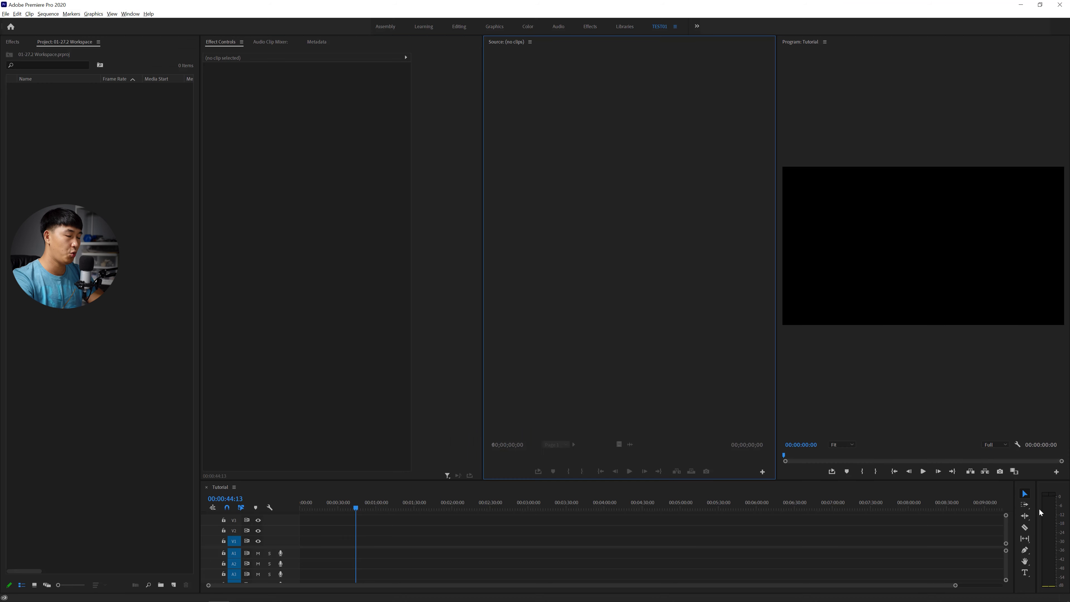
{"action": "left_click", "coordinate": [1047, 492]}
{"action": "left_click_drag", "start_coordinate": [578, 488], "coordinate": [506, 253]}
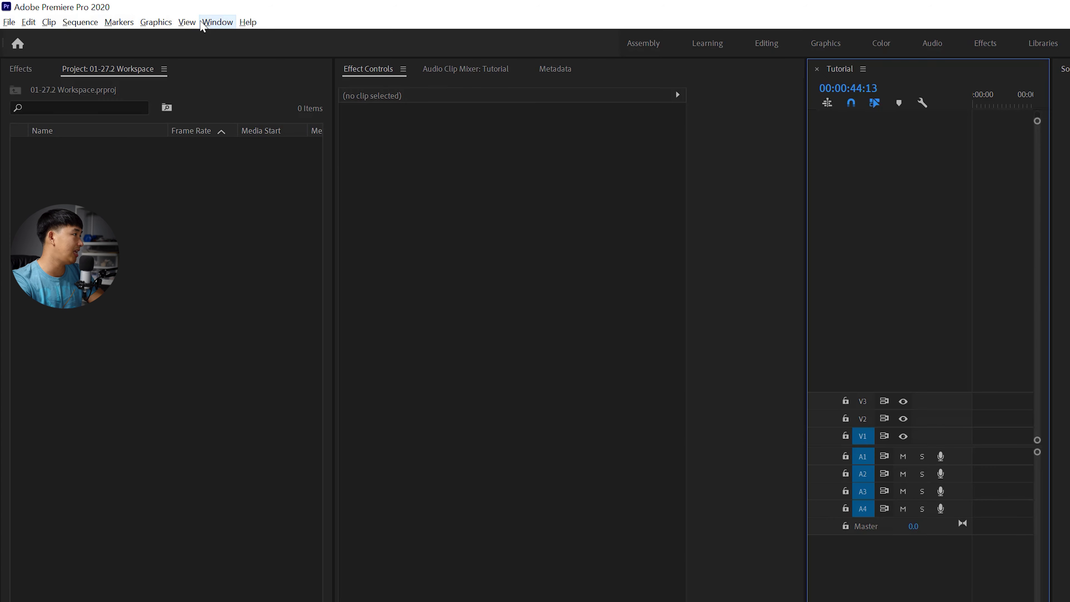
Step: Reset the TEST01 workspace to its saved layout from the Workspaces menu
{"action": "left_click", "coordinate": [202, 24]}
{"action": "mouse_move", "coordinate": [252, 37]}
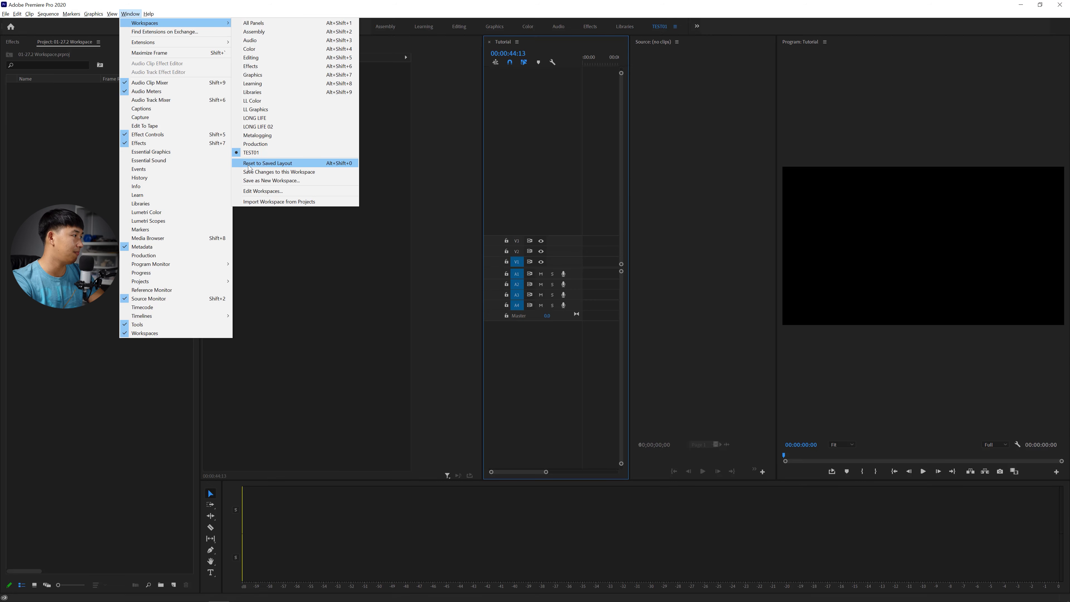
{"action": "left_click", "coordinate": [249, 166]}
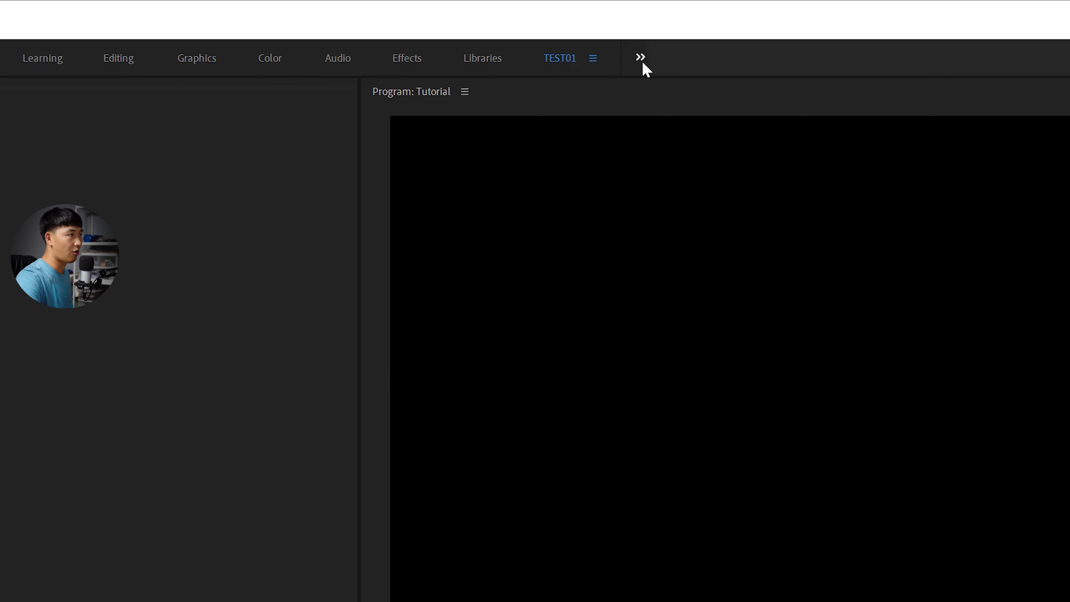
Step: Open the Edit Workspaces dialog from the workspace overflow menu and move it up-left
{"action": "left_click", "coordinate": [640, 58]}
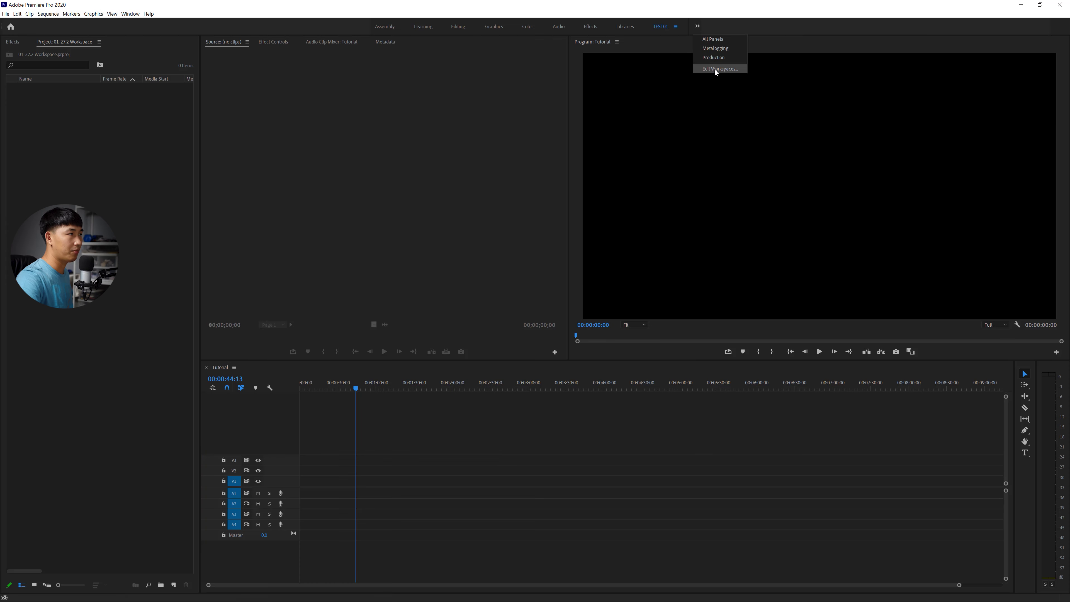
{"action": "left_click", "coordinate": [679, 151]}
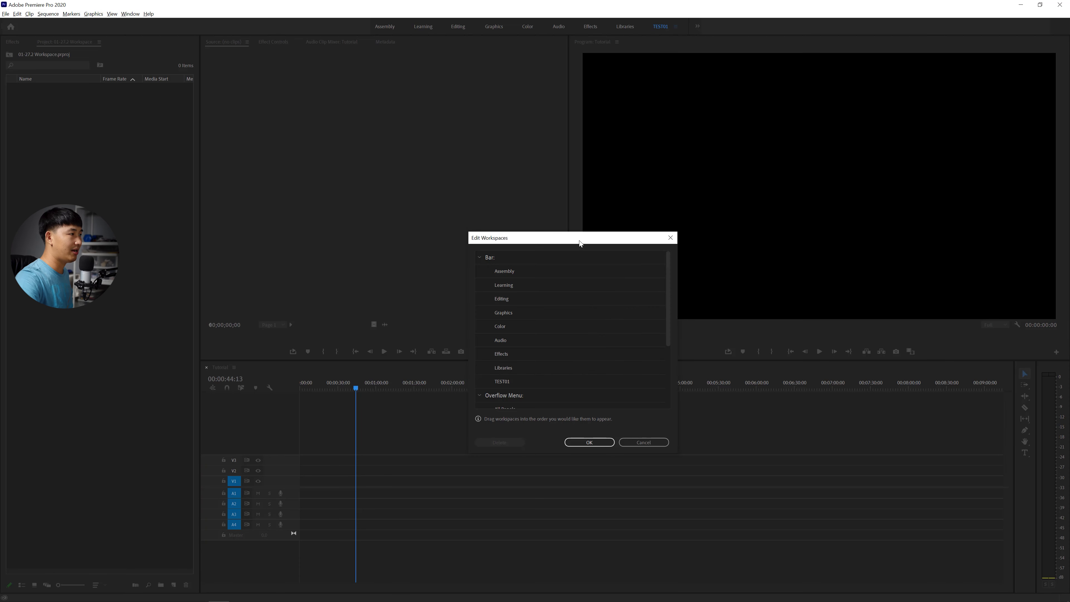
{"action": "left_click_drag", "start_coordinate": [587, 240], "coordinate": [540, 123]}
Step: Expand and collapse the Bar, Overflow Menu and Do Not Show groups to review their workspaces
{"action": "left_click", "coordinate": [433, 141]}
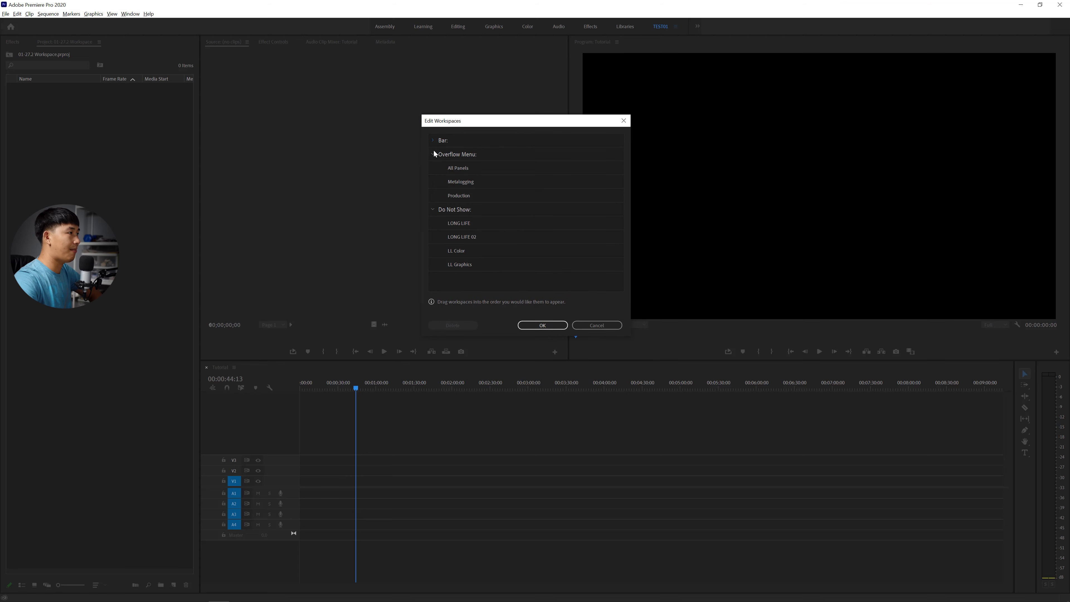
{"action": "left_click", "coordinate": [433, 154]}
{"action": "left_click", "coordinate": [432, 167]}
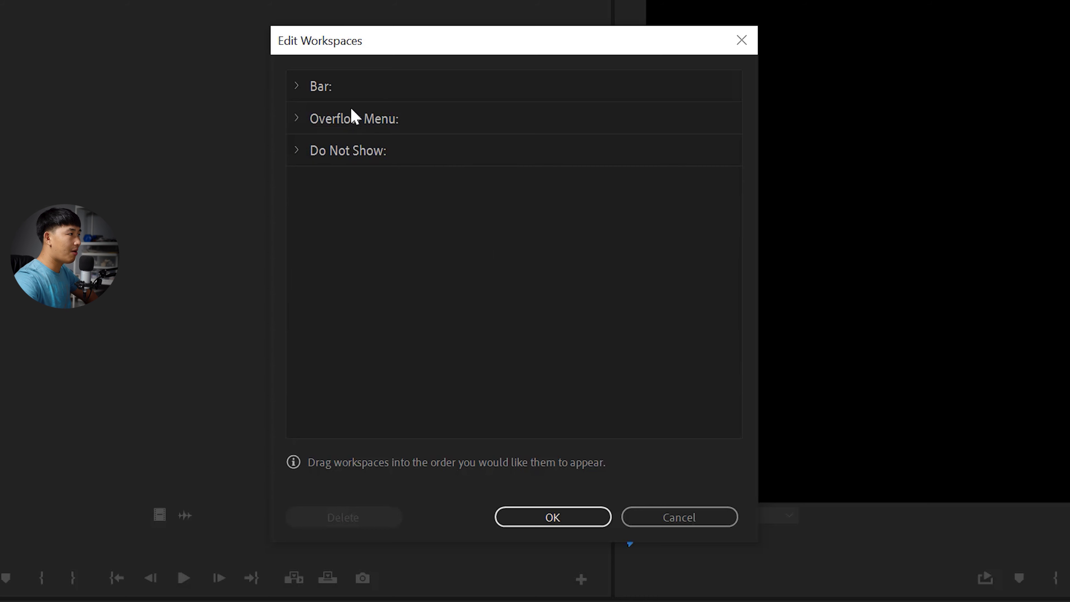
{"action": "left_click", "coordinate": [296, 88]}
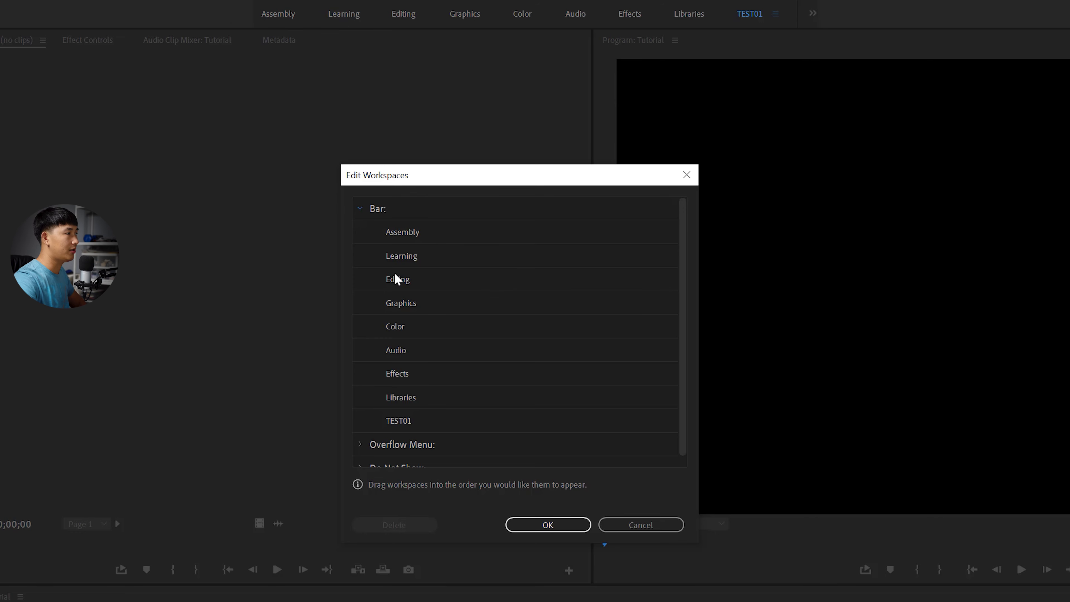
{"action": "left_click", "coordinate": [370, 215]}
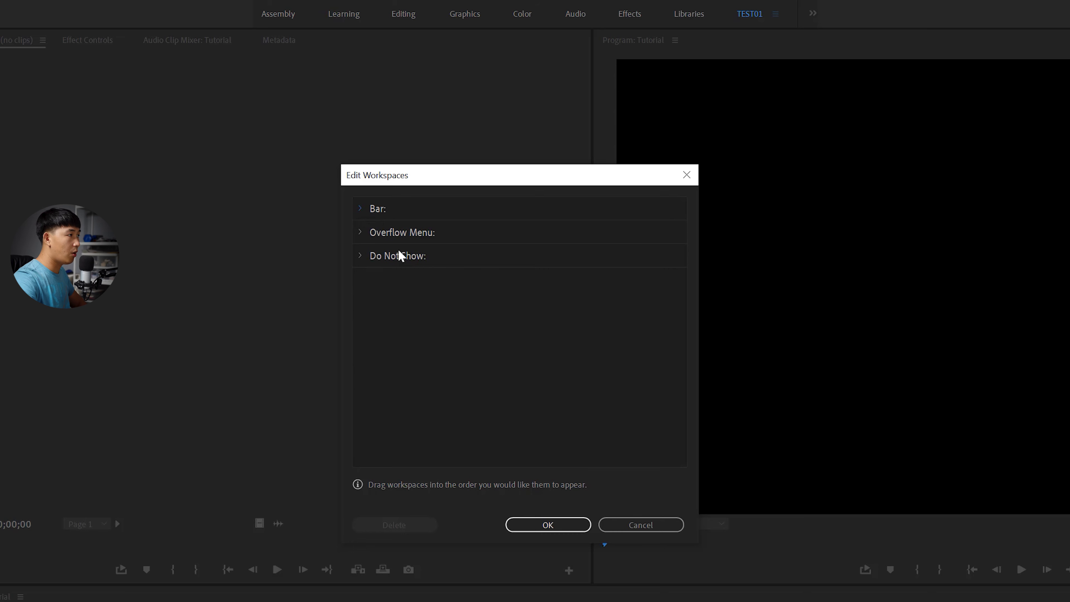
{"action": "left_click", "coordinate": [364, 238]}
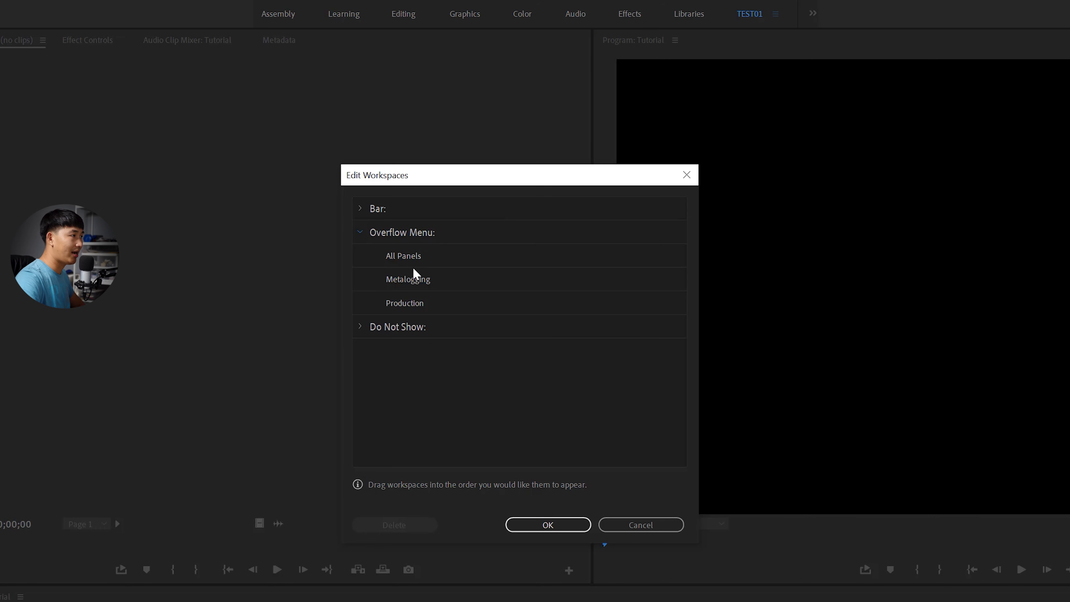
{"action": "left_click", "coordinate": [361, 232]}
{"action": "left_click", "coordinate": [361, 256]}
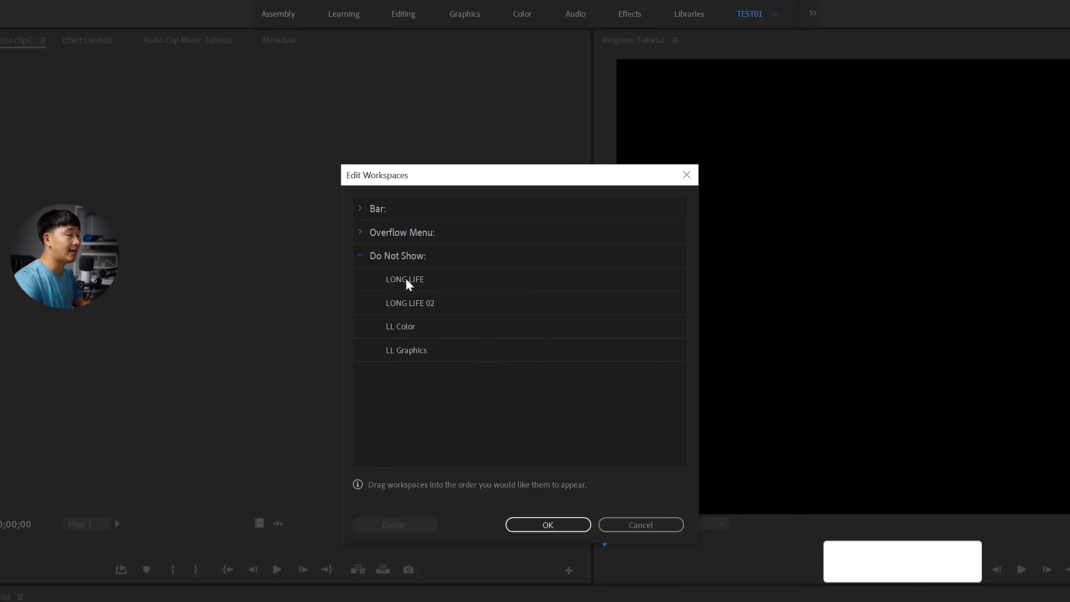
Step: Select LONG LIFE, LONG LIFE 02, LL Color and LL Graphics, then clear selection and expand the Bar list
{"action": "left_click", "coordinate": [435, 280]}
{"action": "left_click", "coordinate": [439, 302]}
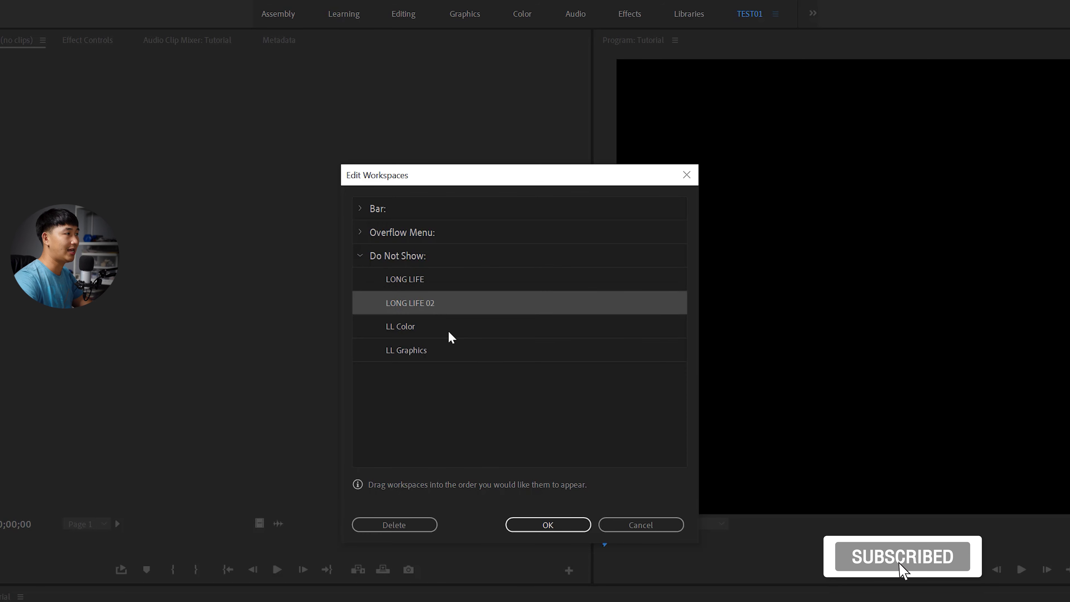
{"action": "left_click", "coordinate": [450, 336]}
{"action": "left_click", "coordinate": [454, 356]}
{"action": "left_click", "coordinate": [469, 392]}
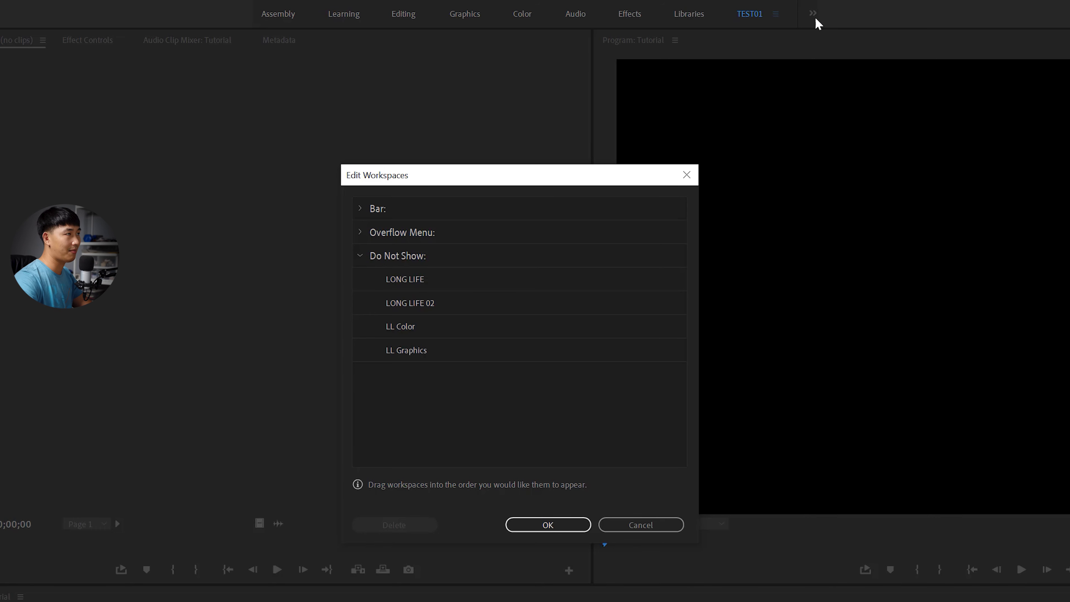
{"action": "left_click", "coordinate": [367, 252]}
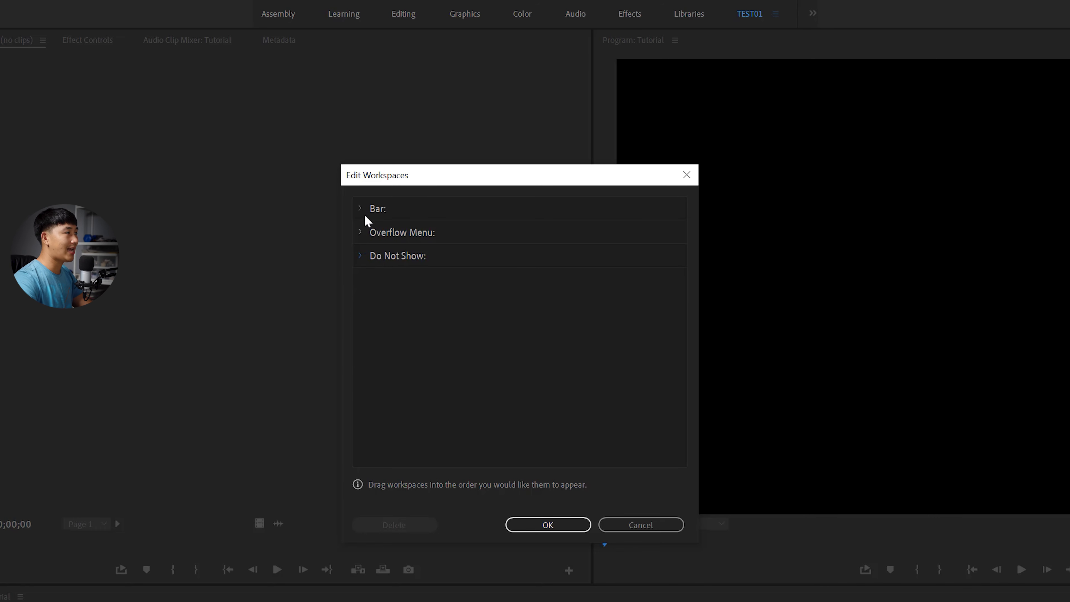
{"action": "left_click", "coordinate": [363, 212]}
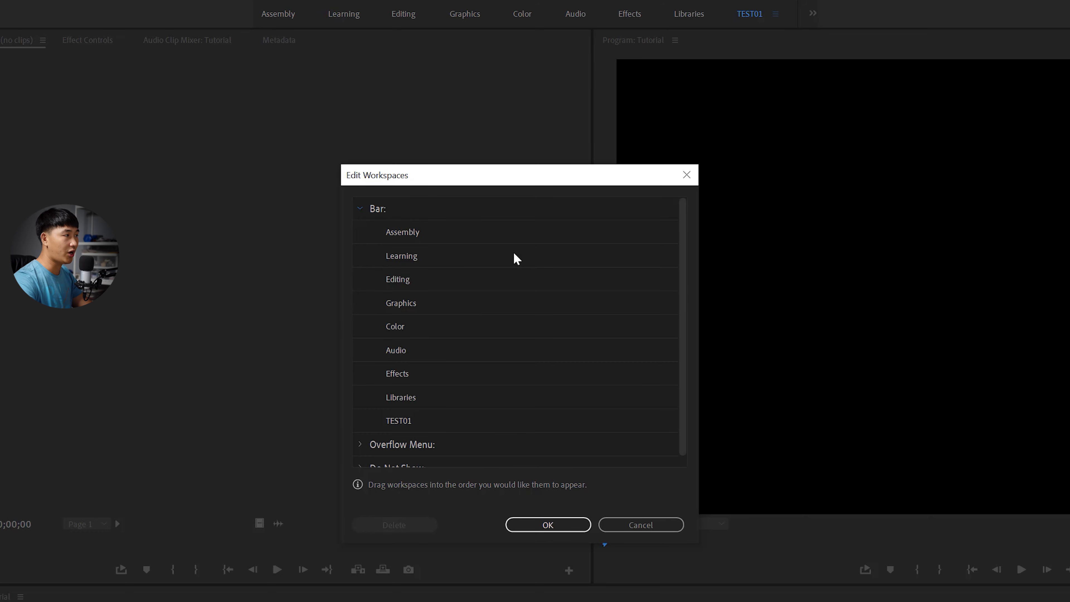
{"action": "scroll", "coordinate": [414, 287], "scroll_direction": "down", "scroll_amount": 1}
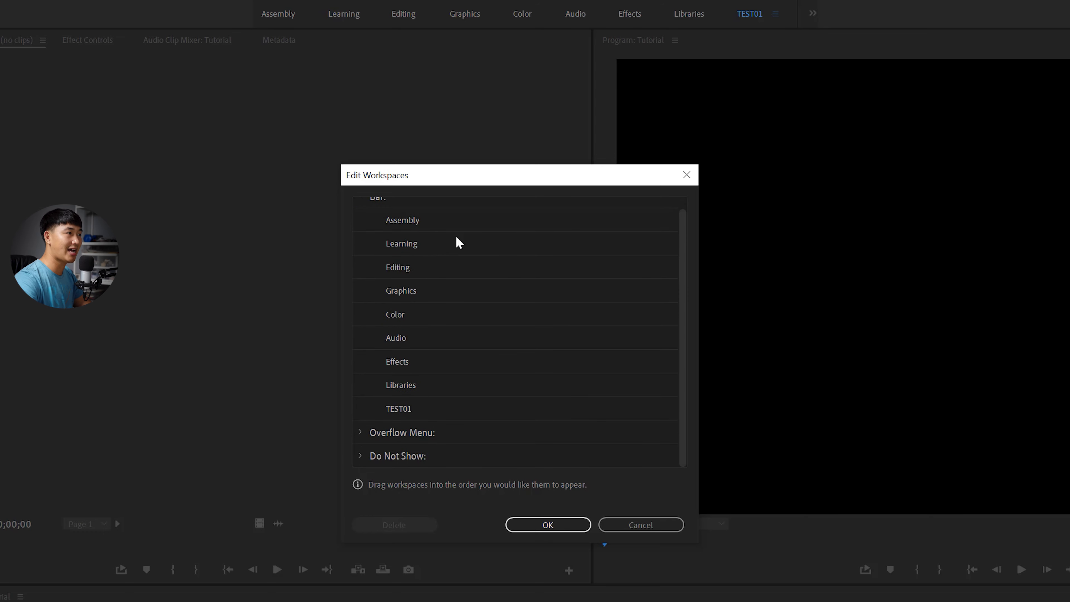
Step: Make the Edit Workspaces dialog taller, move it up, and expand Do Not Show
{"action": "left_click_drag", "start_coordinate": [501, 543], "coordinate": [502, 598]}
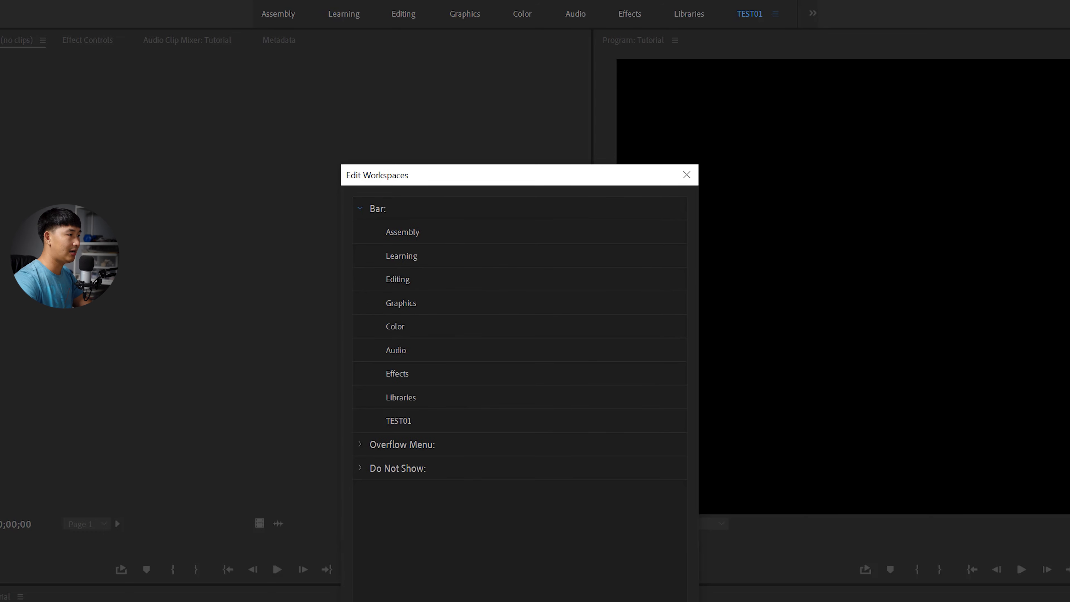
{"action": "left_click_drag", "start_coordinate": [534, 152], "coordinate": [542, 53]}
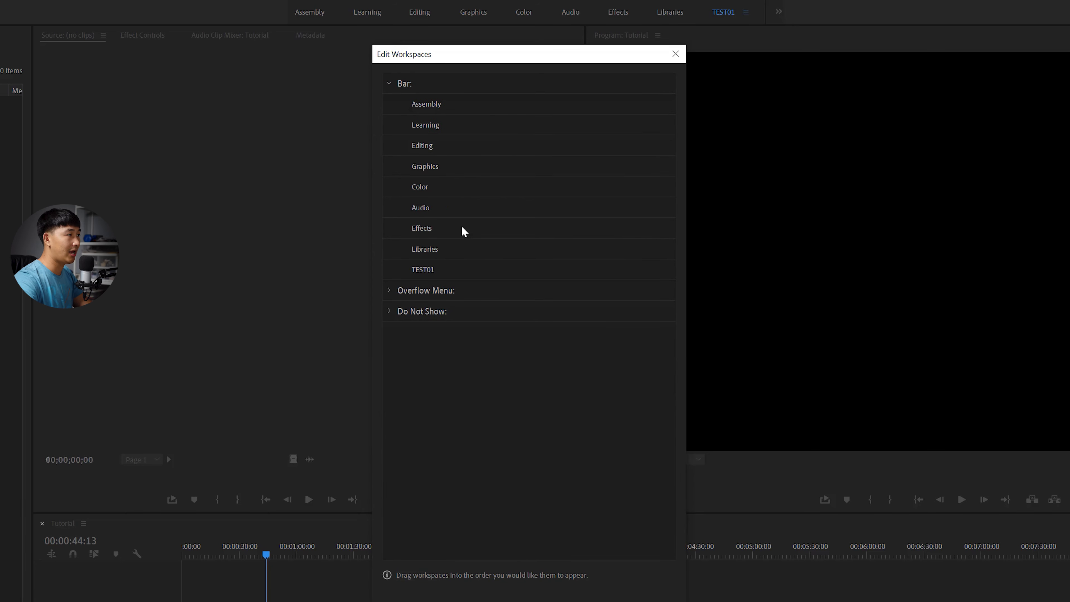
{"action": "left_click", "coordinate": [390, 312]}
Step: Move Assembly, Learning, Editing, Graphics, Color, Effects, Audio, Libraries and TEST01 into Do Not Show
{"action": "mouse_move", "coordinate": [424, 105]}
{"action": "left_mouse_down"}
{"action": "mouse_move", "coordinate": [502, 326]}
{"action": "mouse_move", "coordinate": [505, 316]}
{"action": "left_mouse_up"}
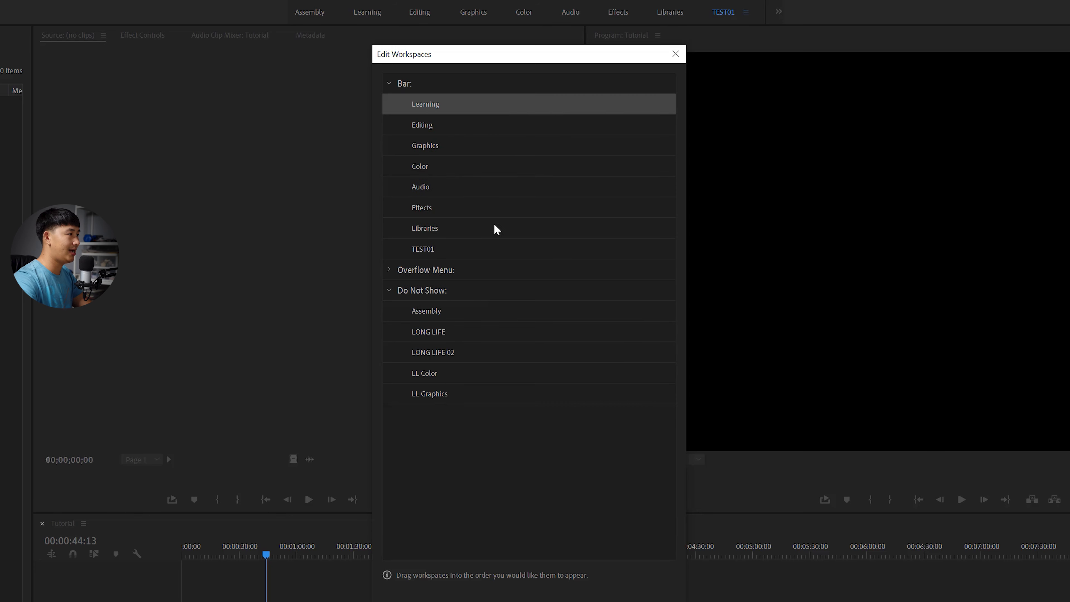
{"action": "left_click_drag", "start_coordinate": [434, 105], "coordinate": [543, 323]}
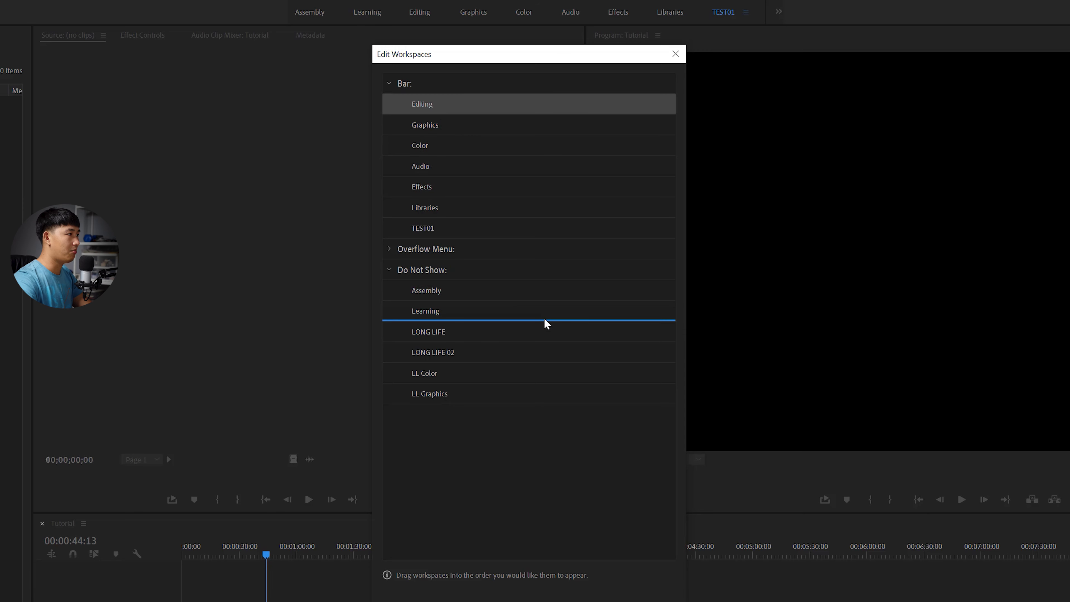
{"action": "left_click_drag", "start_coordinate": [429, 113], "coordinate": [527, 298]}
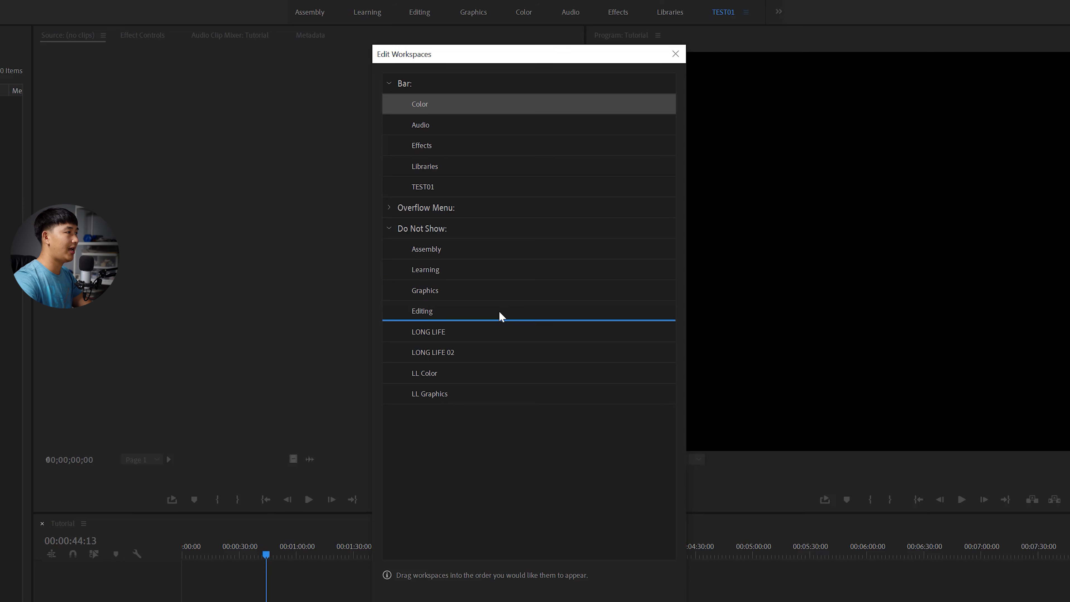
{"action": "mouse_move", "coordinate": [427, 108]}
{"action": "left_mouse_down"}
{"action": "mouse_move", "coordinate": [499, 314]}
{"action": "mouse_move", "coordinate": [518, 325]}
{"action": "mouse_move", "coordinate": [515, 313]}
{"action": "left_mouse_up"}
{"action": "left_click_drag", "start_coordinate": [448, 124], "coordinate": [521, 301]}
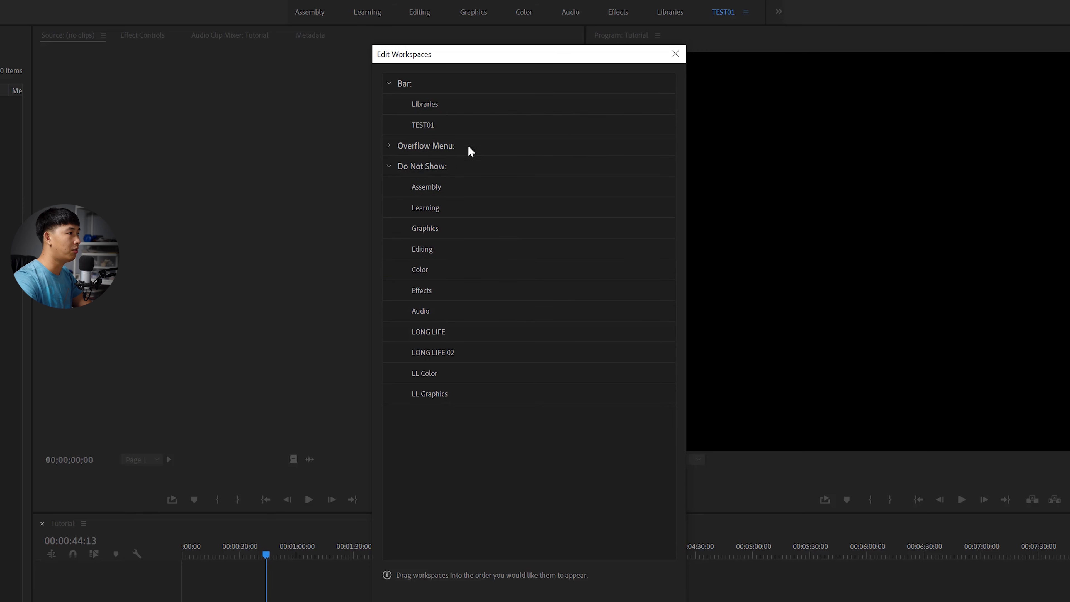
{"action": "left_click_drag", "start_coordinate": [435, 110], "coordinate": [600, 278]}
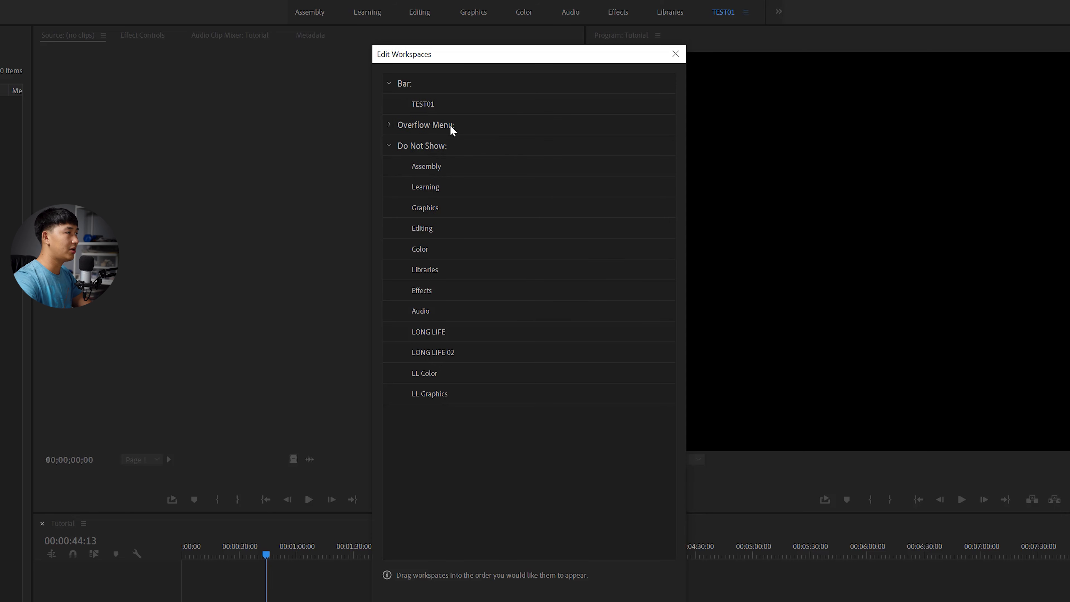
{"action": "left_click_drag", "start_coordinate": [419, 107], "coordinate": [512, 315]}
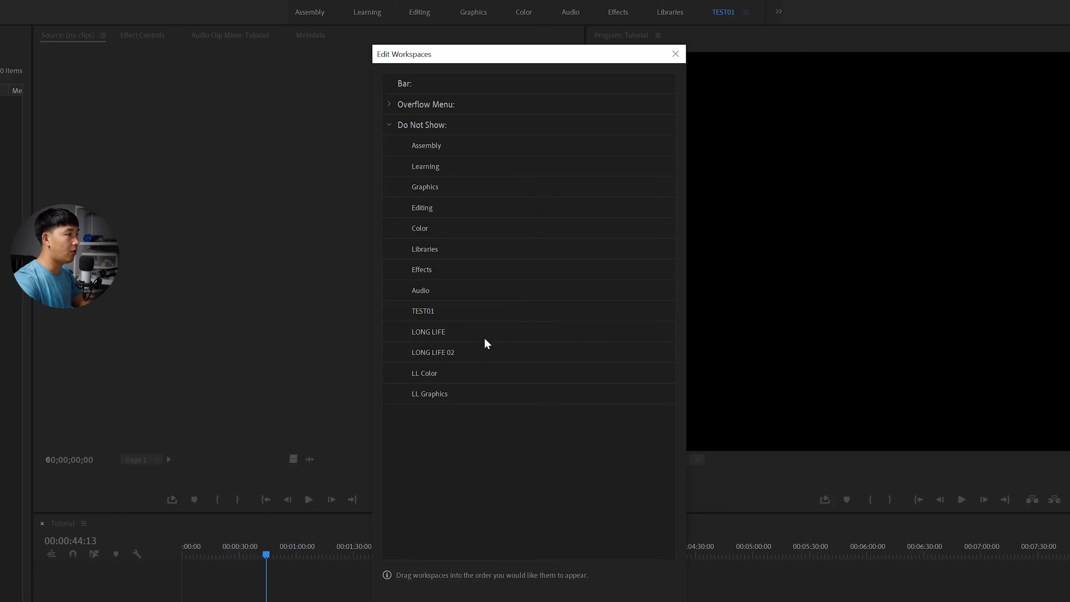
Step: Move TEST01 to the top of the Do Not Show list
{"action": "left_click", "coordinate": [451, 337]}
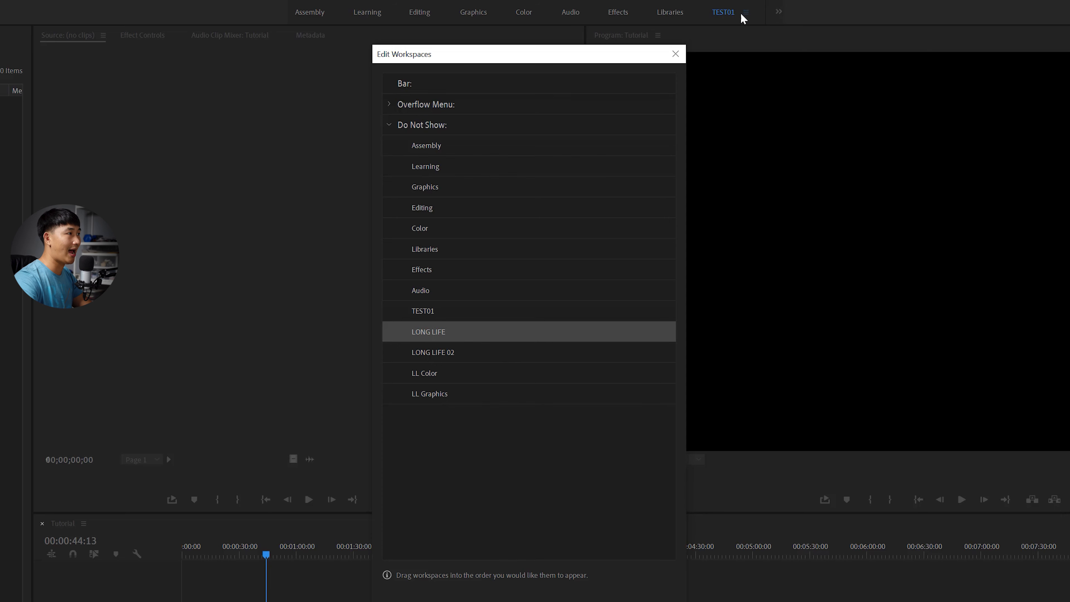
{"action": "left_click", "coordinate": [428, 314]}
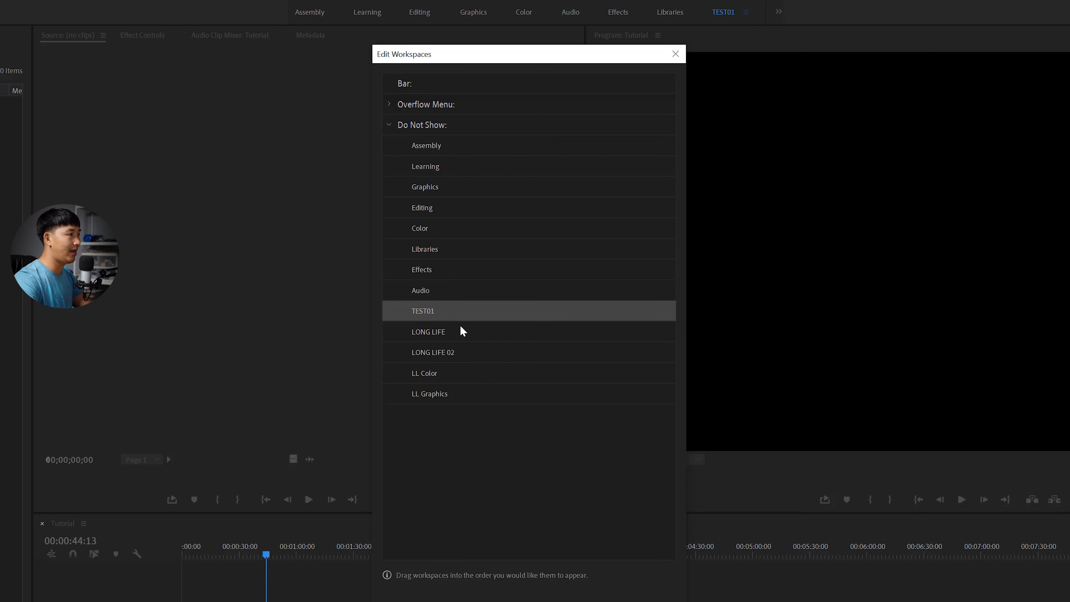
{"action": "mouse_move", "coordinate": [431, 247]}
{"action": "left_mouse_down"}
{"action": "mouse_move", "coordinate": [428, 87]}
{"action": "mouse_move", "coordinate": [443, 119]}
{"action": "left_mouse_up"}
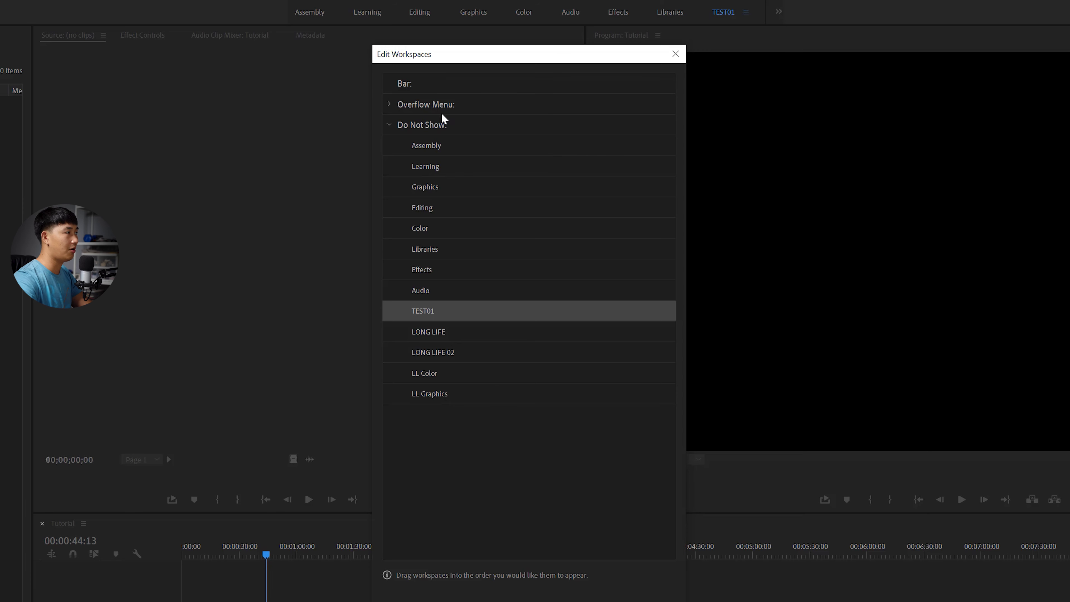
{"action": "mouse_move", "coordinate": [409, 322]}
{"action": "left_mouse_down"}
{"action": "mouse_move", "coordinate": [420, 89]}
{"action": "mouse_move", "coordinate": [471, 162]}
{"action": "left_mouse_up"}
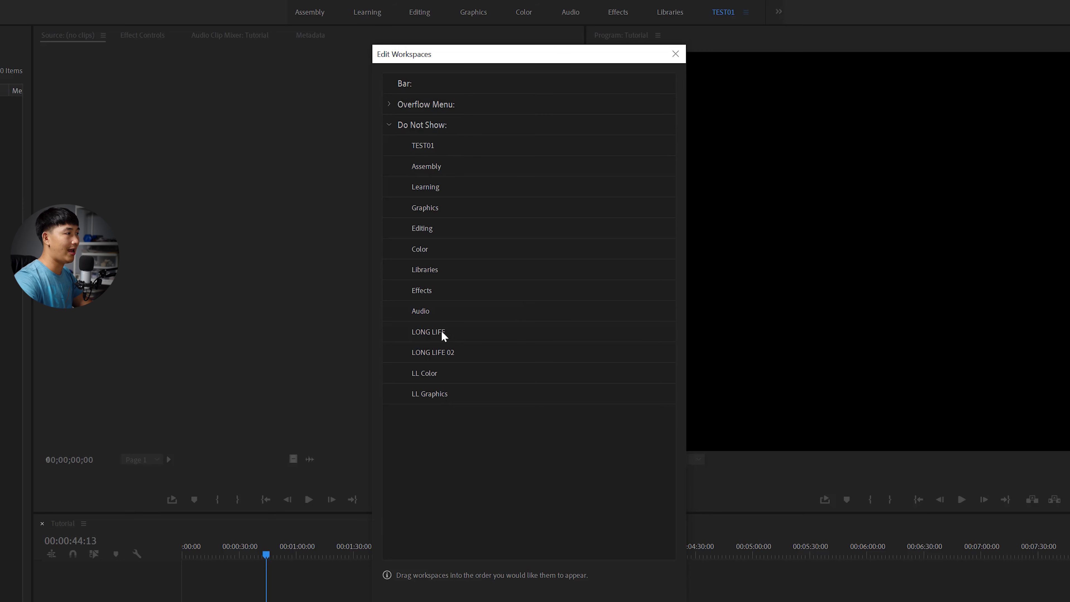
Step: Add LONG LIFE, LONG LIFE 02, LL Color and LL Graphics to the Bar in that order
{"action": "left_click_drag", "start_coordinate": [438, 333], "coordinate": [437, 89]}
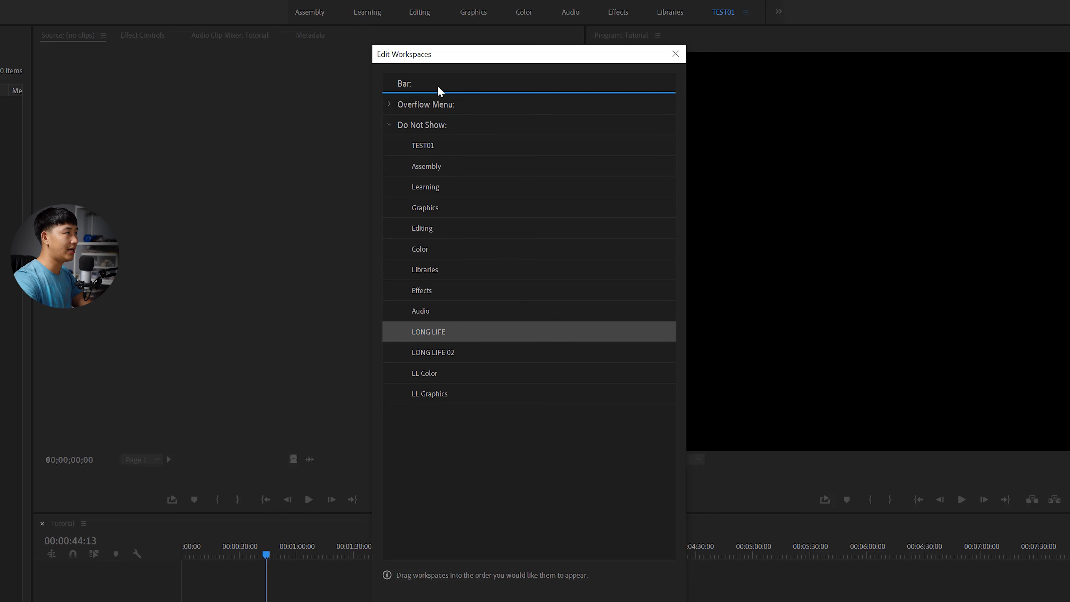
{"action": "left_click_drag", "start_coordinate": [445, 352], "coordinate": [458, 120]}
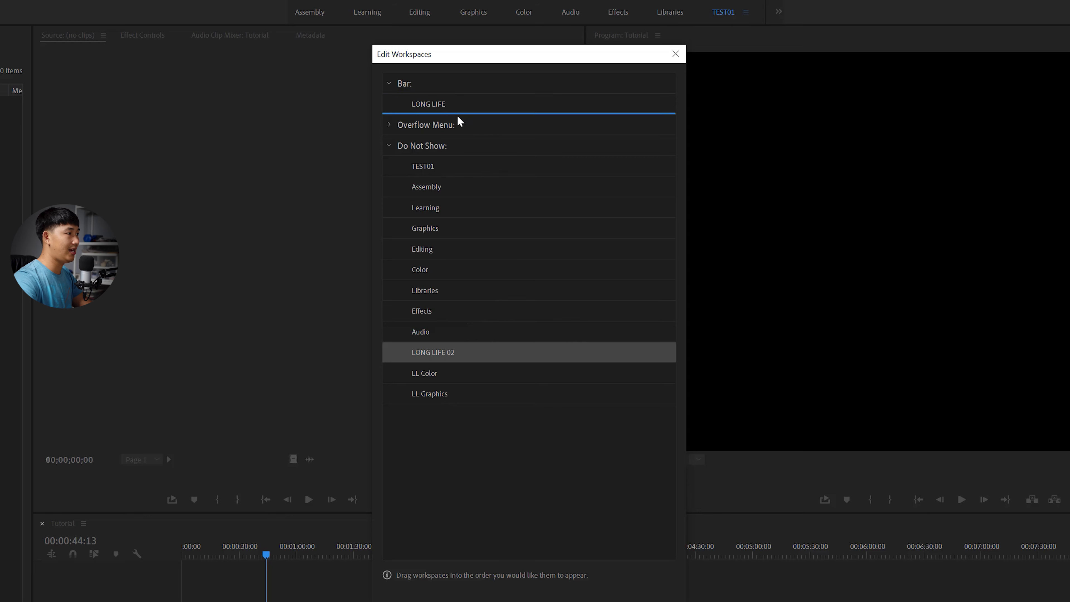
{"action": "left_click_drag", "start_coordinate": [434, 376], "coordinate": [438, 131]}
{"action": "left_click_drag", "start_coordinate": [459, 397], "coordinate": [452, 162]}
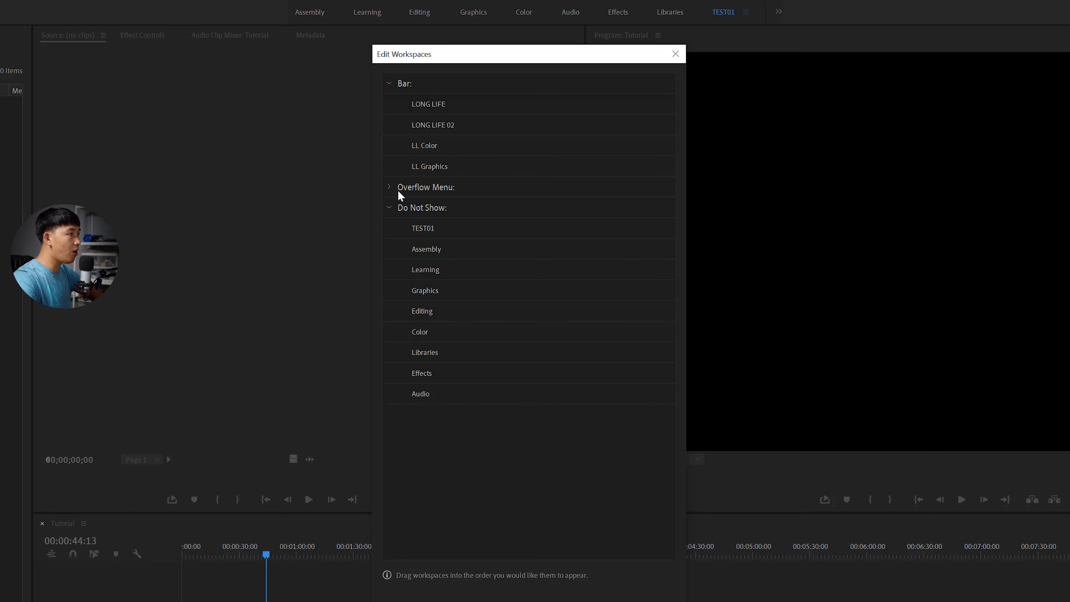
Step: Hide All Panels, Metalogging and Production, and move TEST01 into Overflow Menu
{"action": "left_click", "coordinate": [390, 187]}
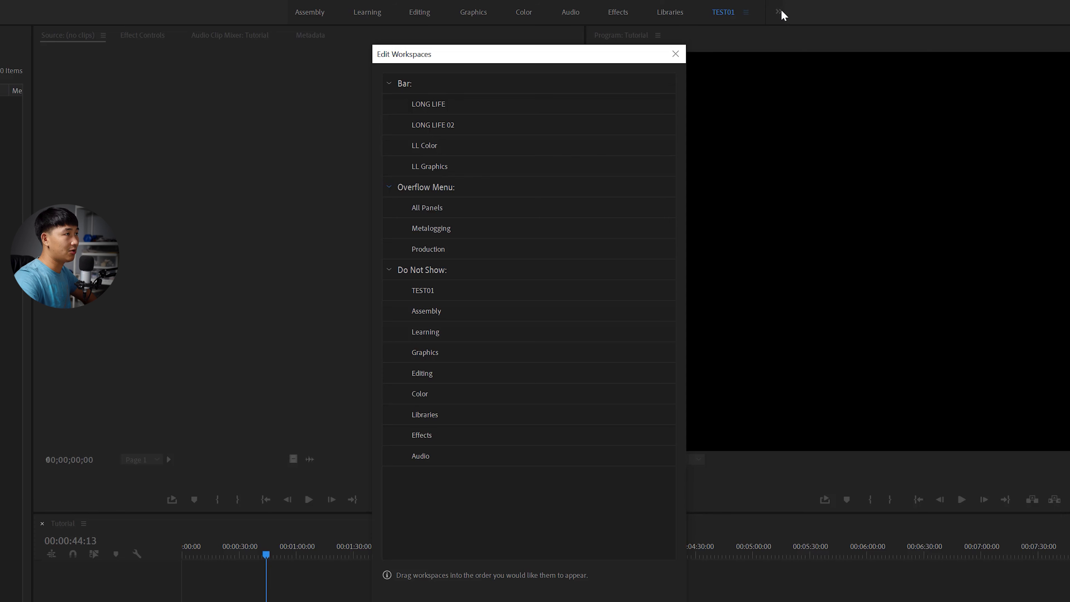
{"action": "left_click_drag", "start_coordinate": [430, 212], "coordinate": [464, 287]}
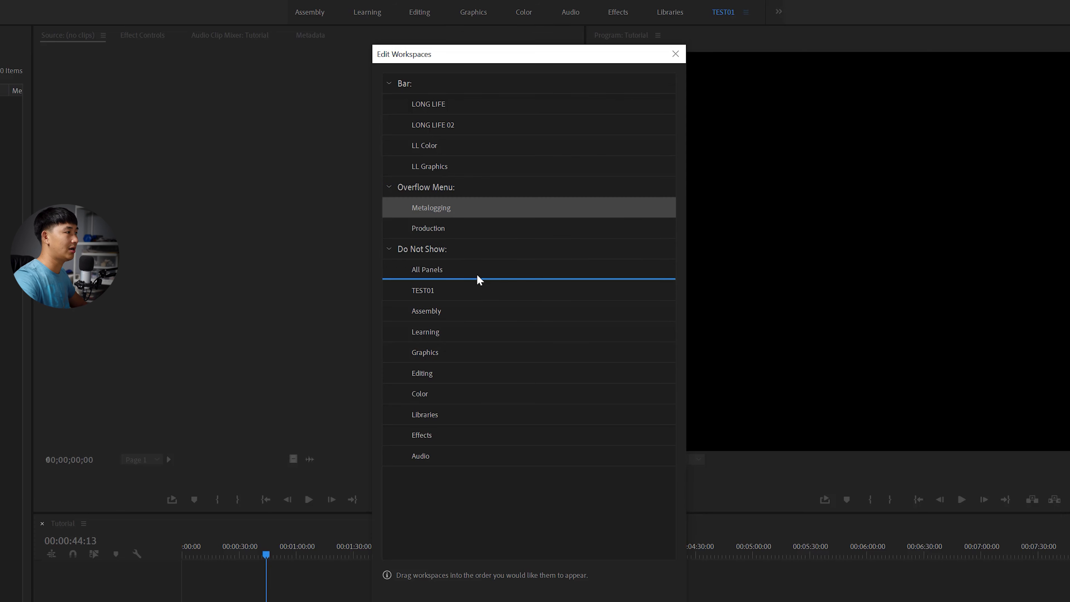
{"action": "mouse_move", "coordinate": [436, 211]}
{"action": "left_mouse_down"}
{"action": "mouse_move", "coordinate": [478, 279]}
{"action": "mouse_move", "coordinate": [564, 277]}
{"action": "left_mouse_up"}
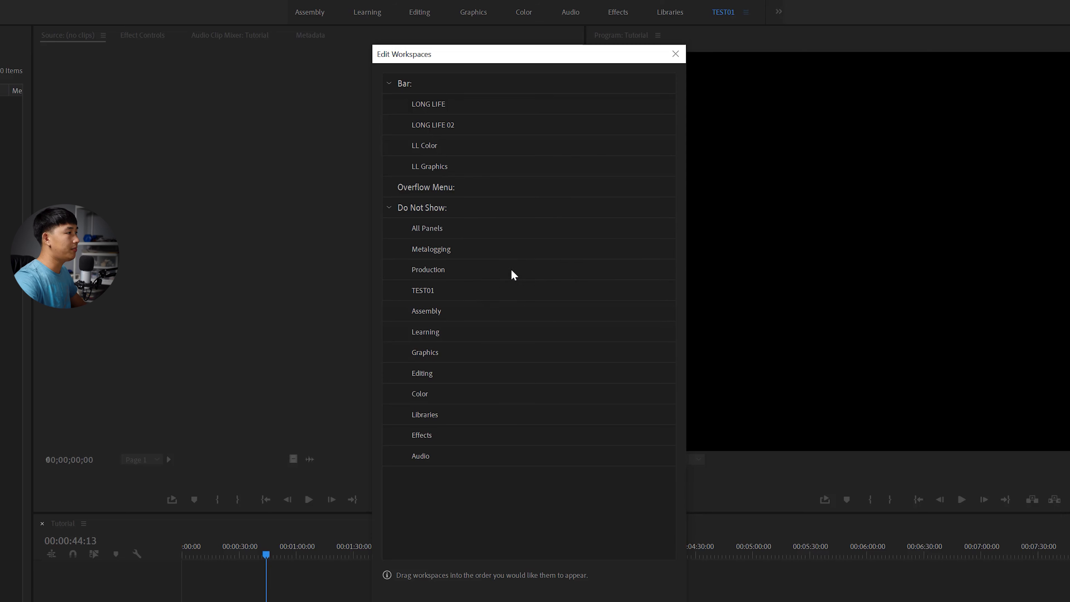
{"action": "left_click_drag", "start_coordinate": [428, 293], "coordinate": [431, 195]}
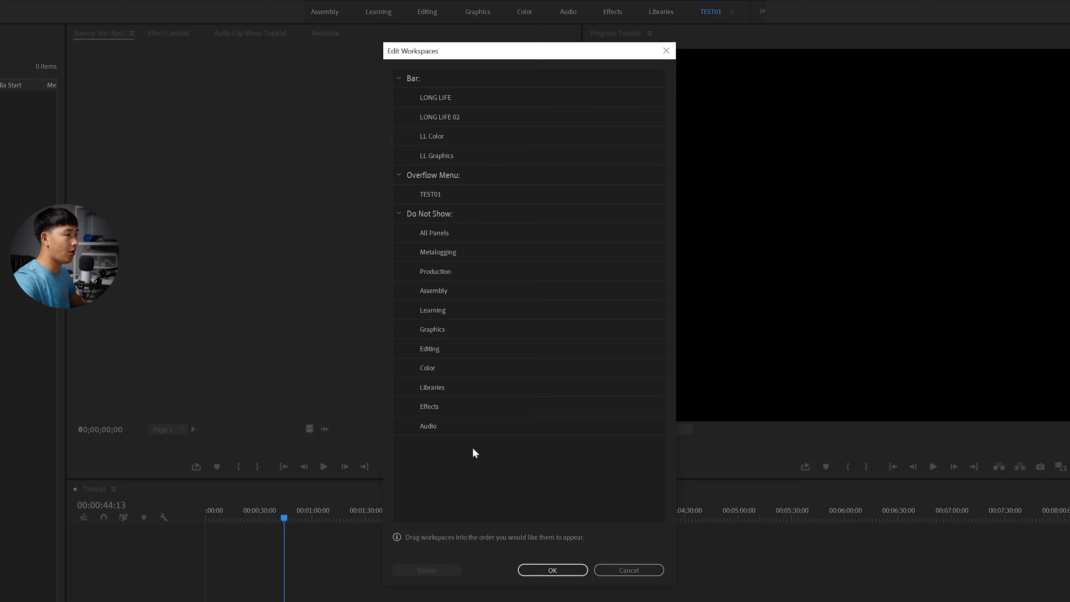
Step: Apply the new workspace arrangement, then look at TEST01 in Edit Workspaces and close it unchanged
{"action": "left_click", "coordinate": [551, 570]}
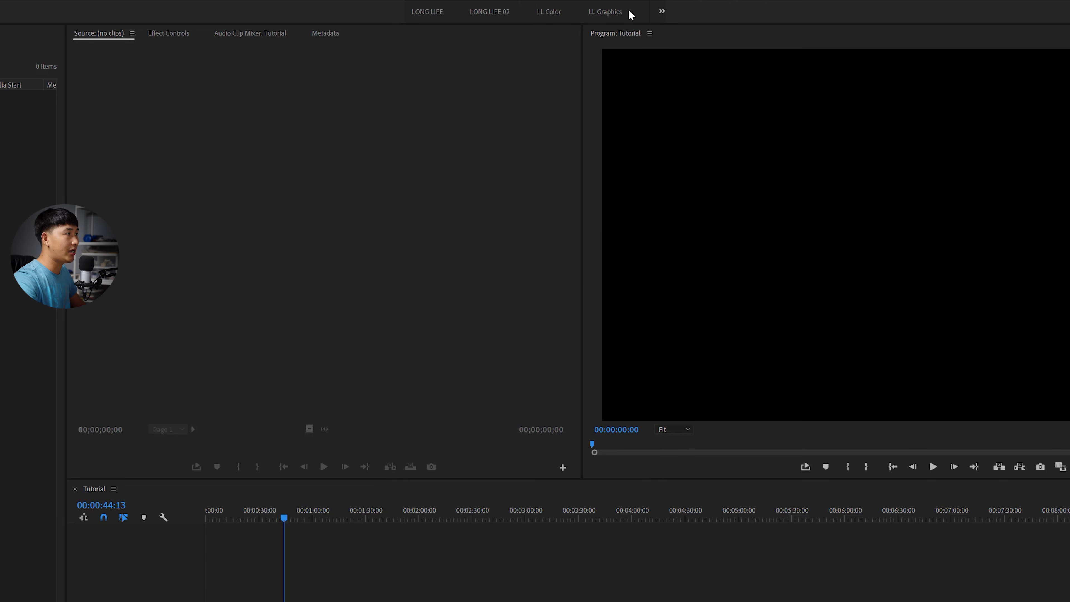
{"action": "left_click", "coordinate": [662, 12]}
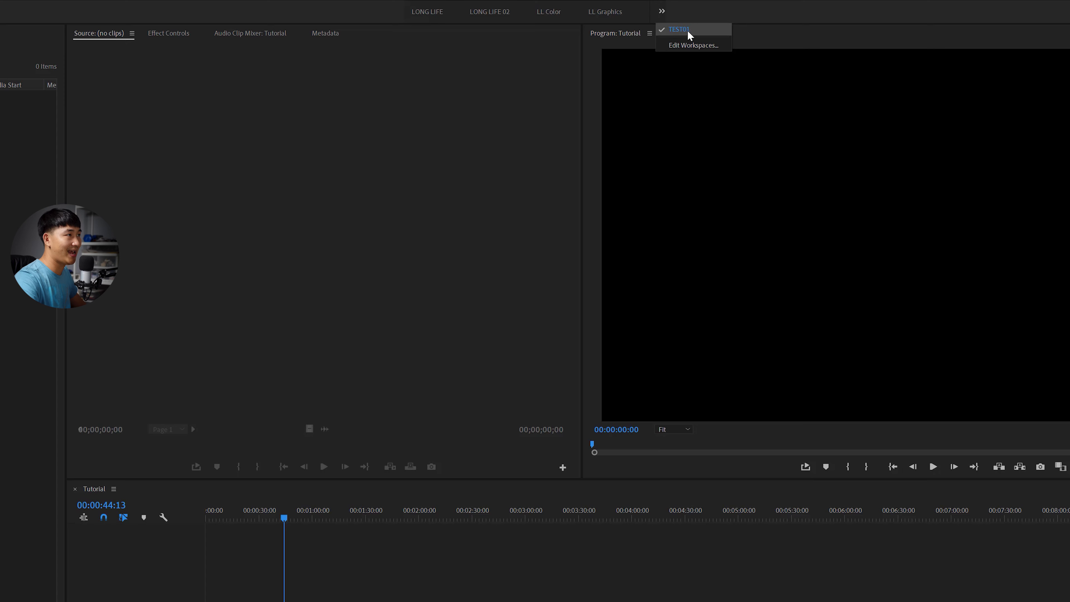
{"action": "left_click", "coordinate": [688, 47]}
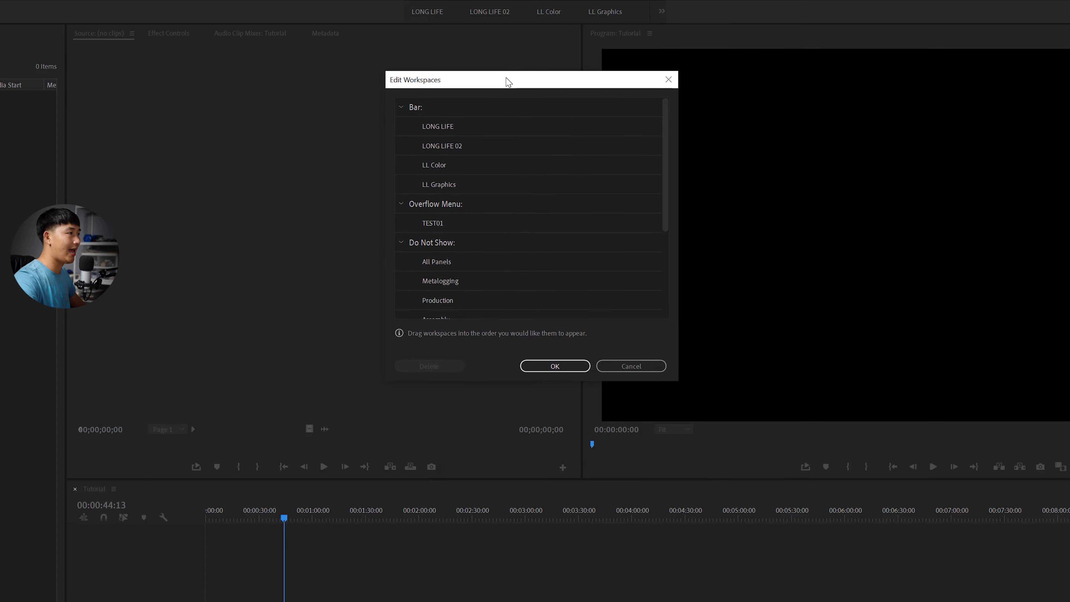
{"action": "left_click_drag", "start_coordinate": [564, 310], "coordinate": [505, 108]}
{"action": "left_click", "coordinate": [426, 255]}
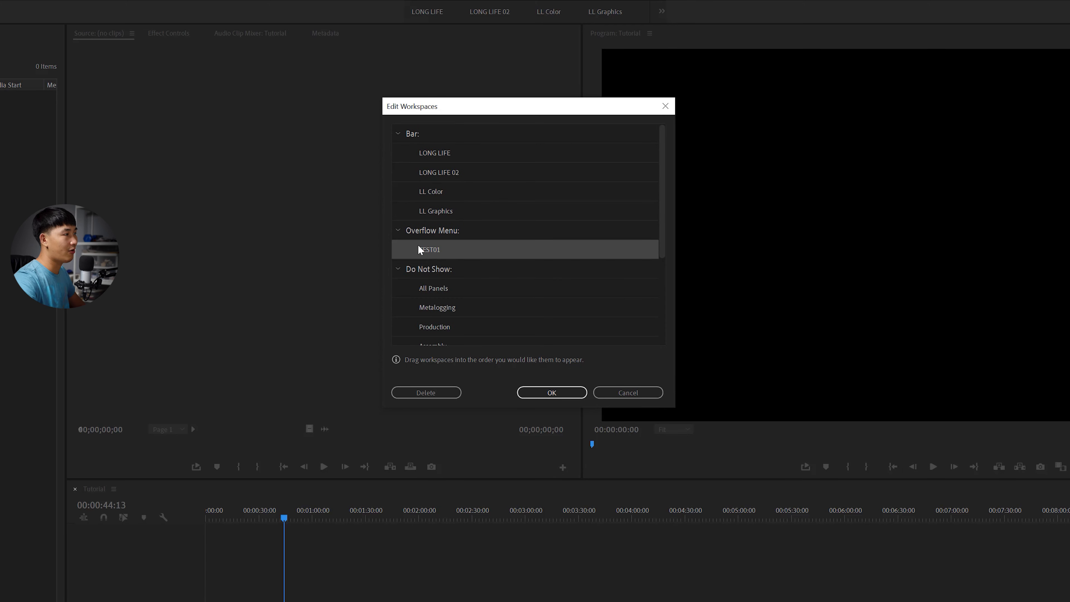
{"action": "left_click", "coordinate": [665, 106]}
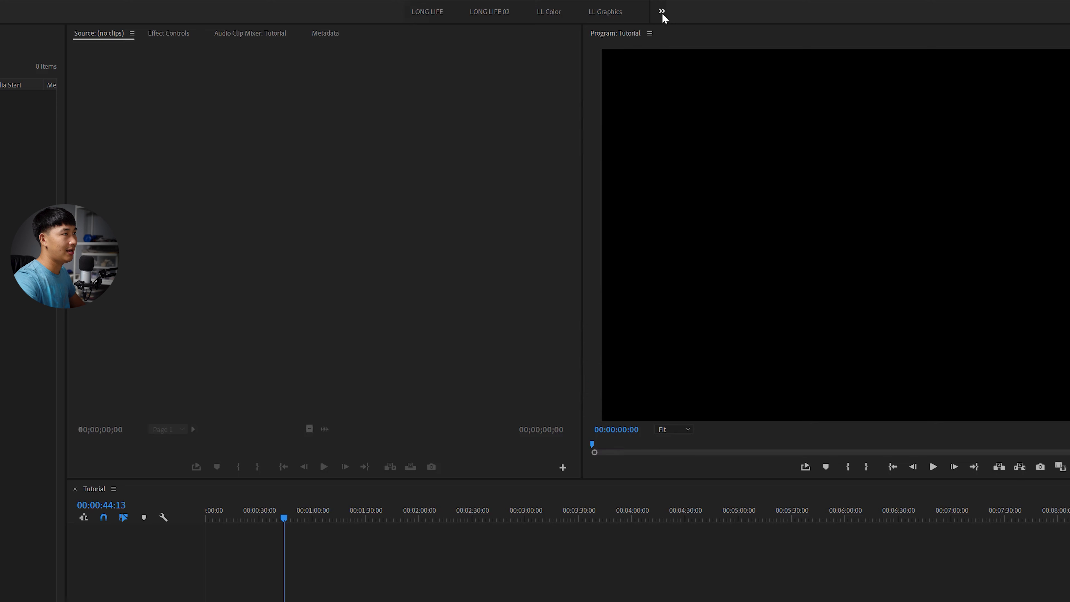
Step: Move TEST01 from the Overflow Menu into Do Not Show and confirm the workspace lineup
{"action": "left_click", "coordinate": [661, 12]}
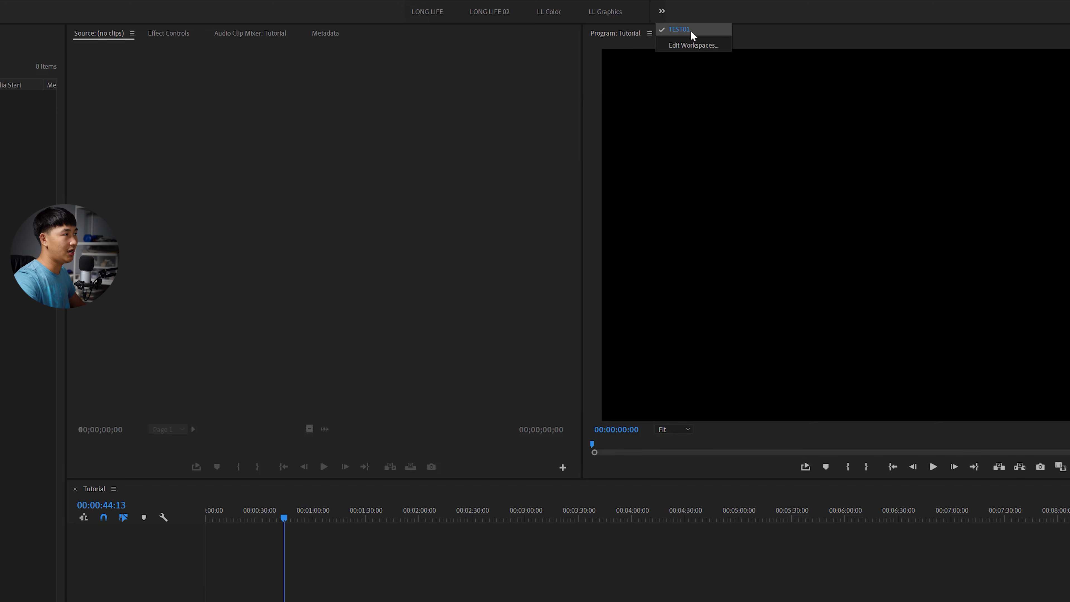
{"action": "left_click", "coordinate": [691, 45]}
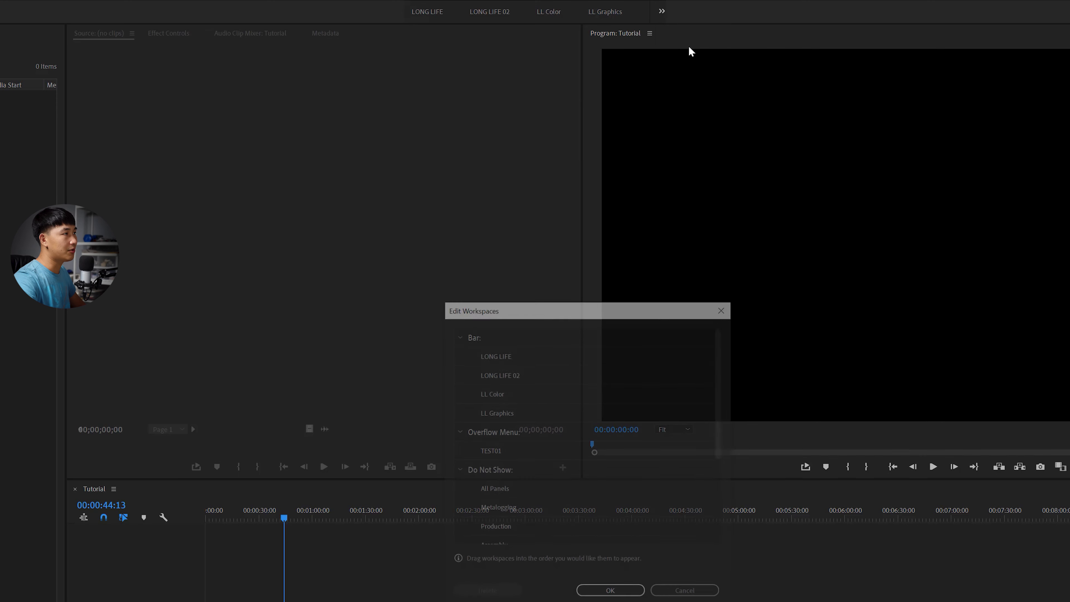
{"action": "left_click_drag", "start_coordinate": [525, 312], "coordinate": [472, 95]}
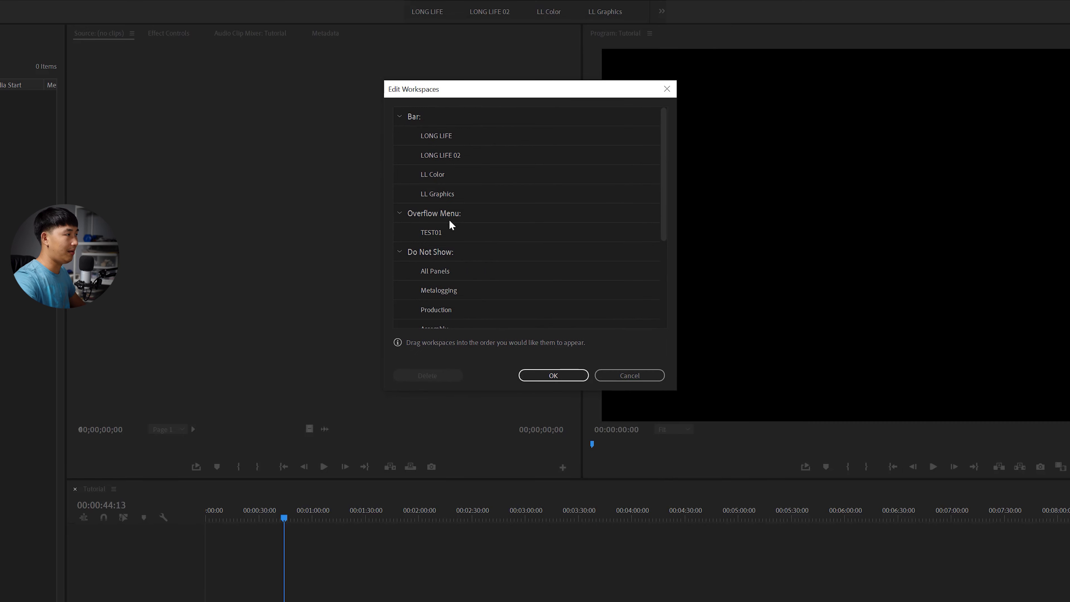
{"action": "left_click_drag", "start_coordinate": [435, 239], "coordinate": [454, 264]}
{"action": "left_click", "coordinate": [553, 375]}
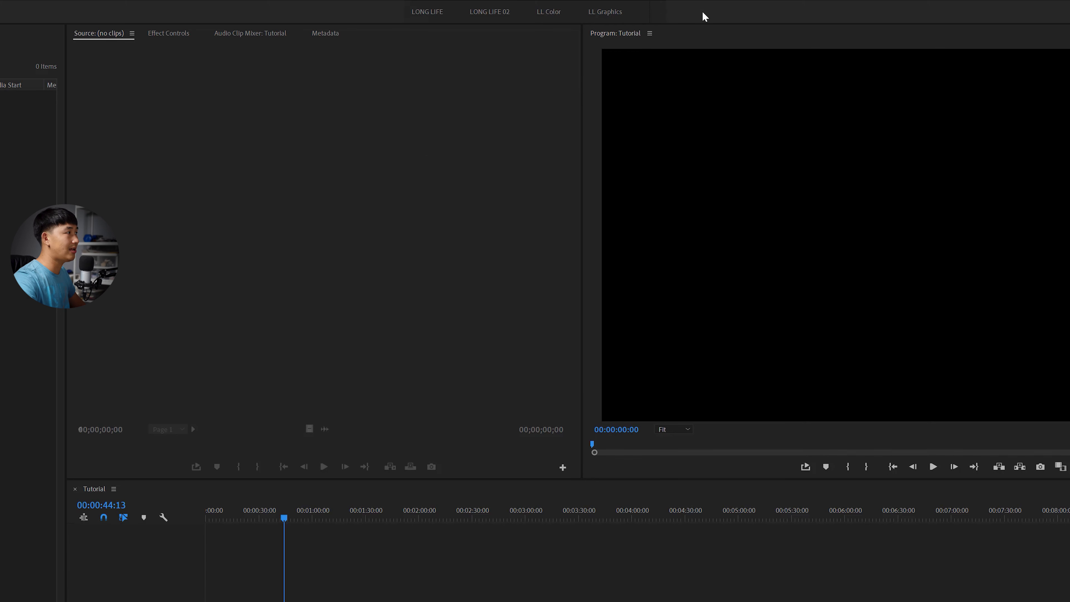
Step: Check the list of available workspaces and close it without choosing one
{"action": "left_click", "coordinate": [156, 17]}
{"action": "mouse_move", "coordinate": [176, 30]}
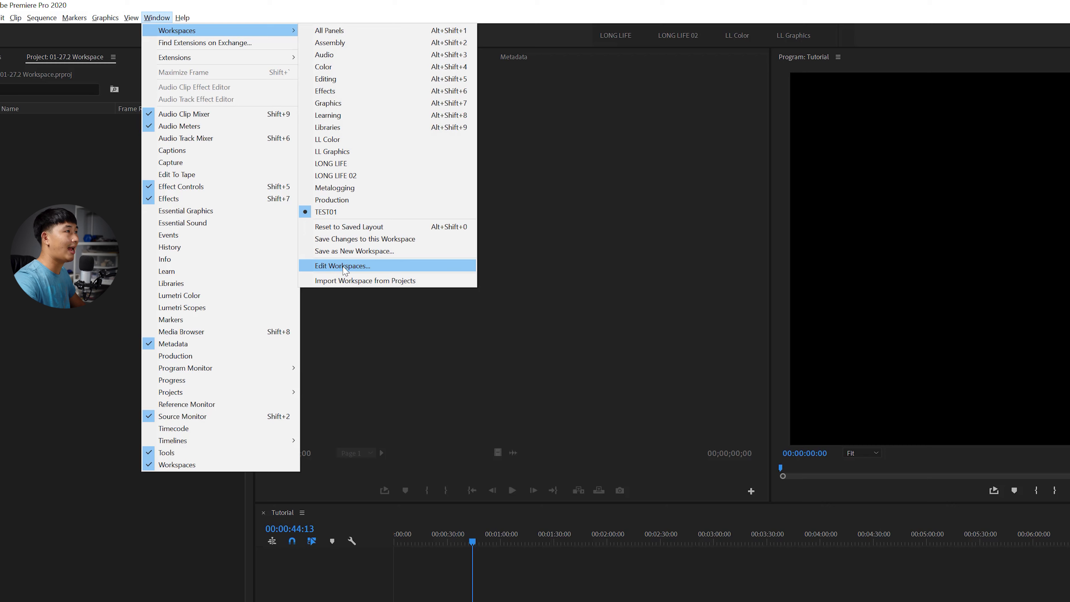
{"action": "left_click", "coordinate": [656, 65]}
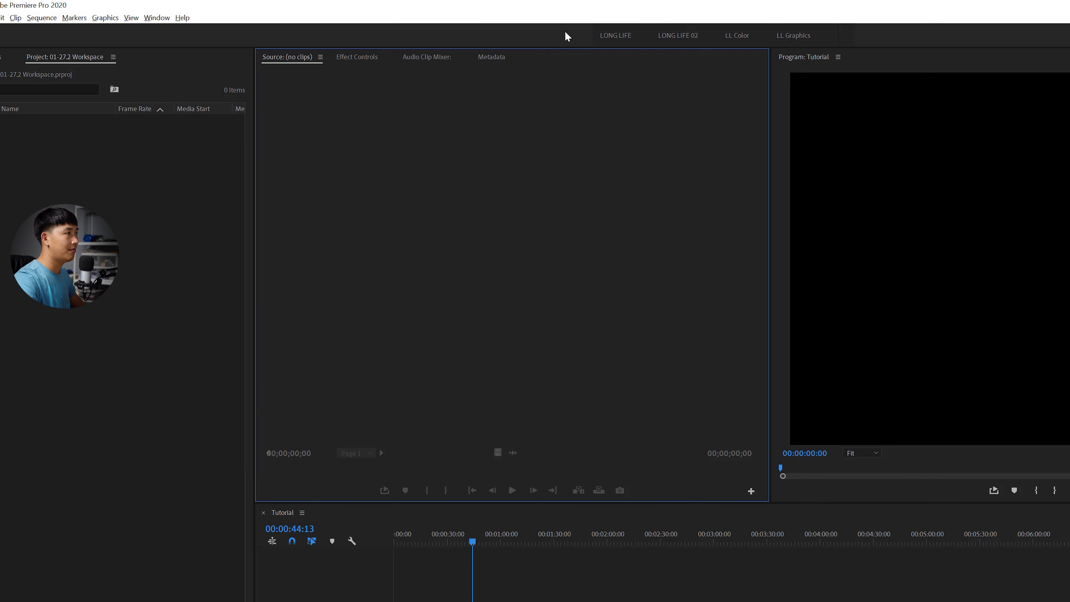
Step: Cycle through LONG LIFE (enlarging its timeline), LONG LIFE 02 and LL Color workspaces
{"action": "left_click", "coordinate": [613, 36]}
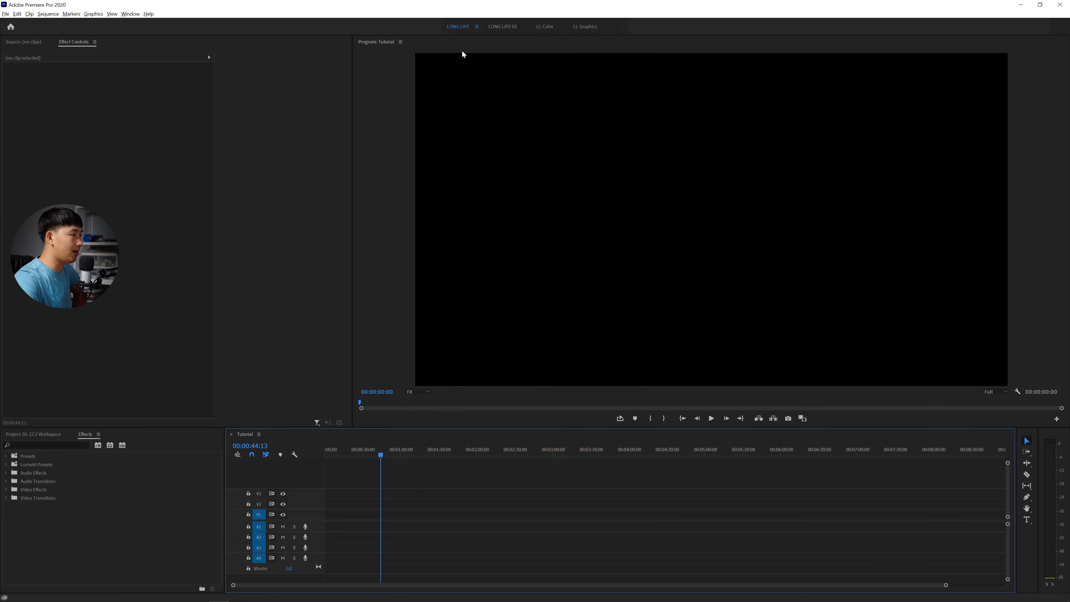
{"action": "left_click_drag", "start_coordinate": [403, 427], "coordinate": [403, 391]}
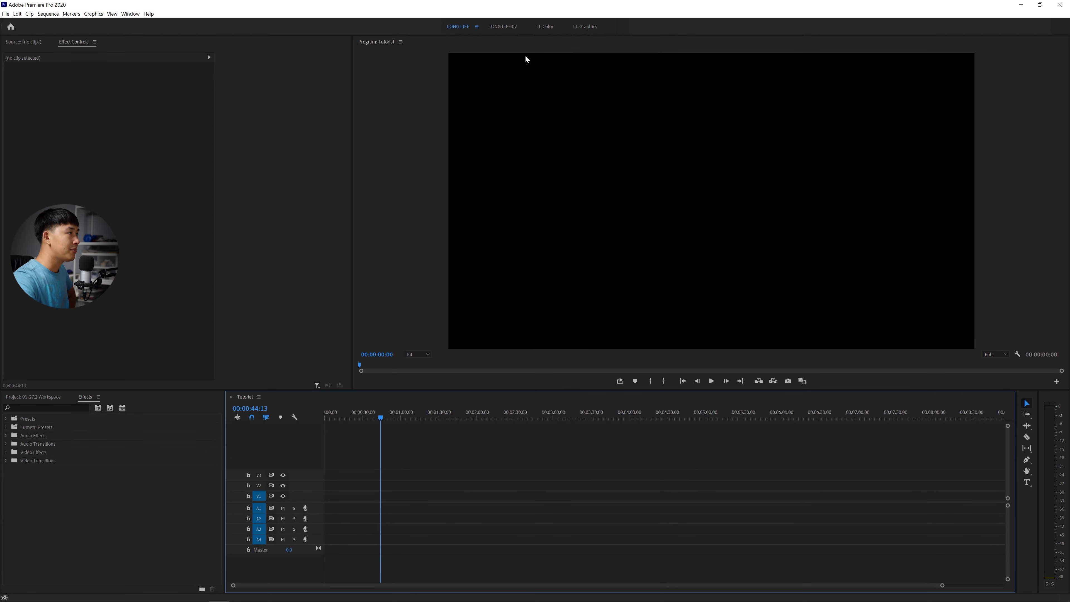
{"action": "left_click", "coordinate": [505, 29]}
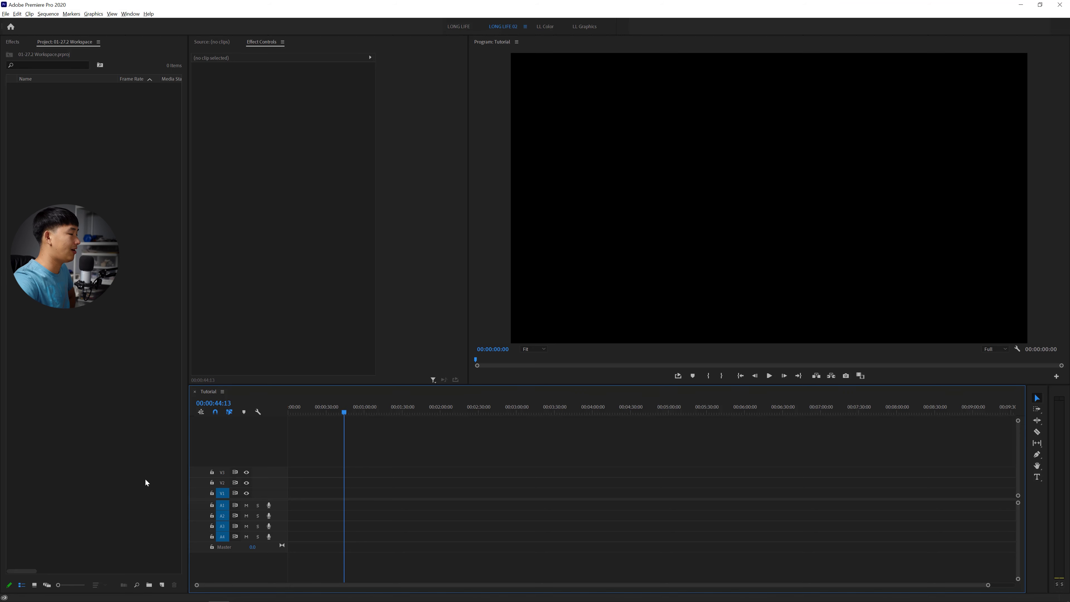
{"action": "left_click", "coordinate": [545, 27]}
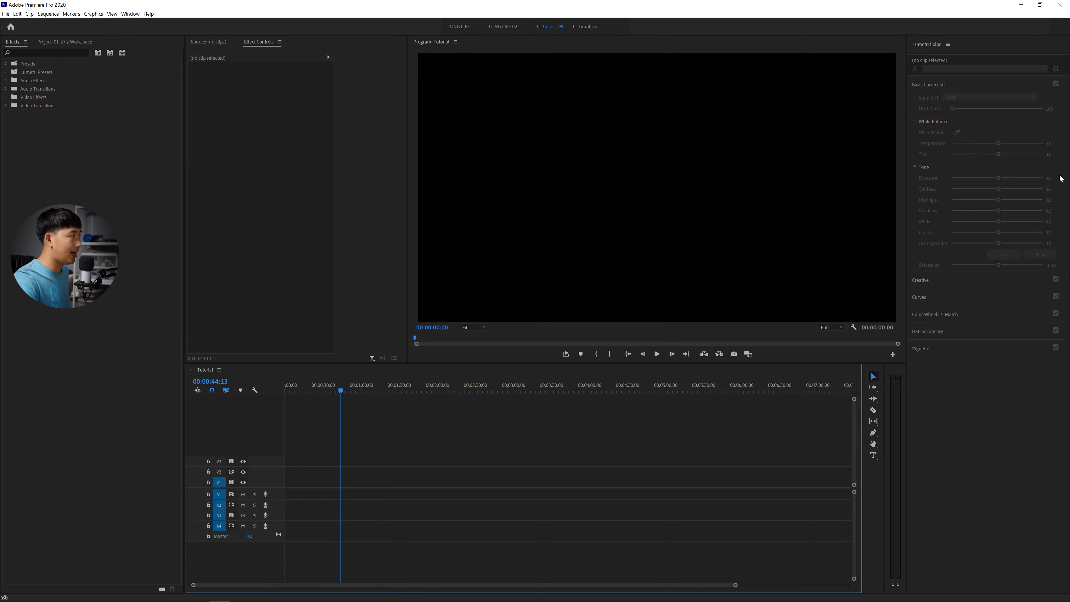
{"action": "key", "text": "shift+1"}
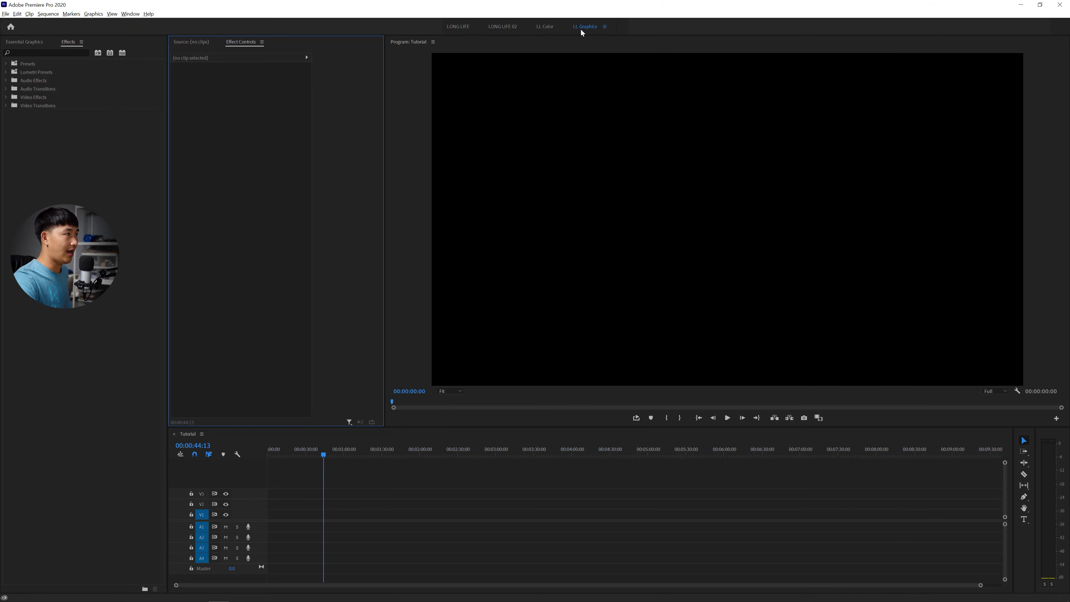
Step: Dock Essential Graphics on the right and widen the program monitor and timeline
{"action": "left_click", "coordinate": [28, 43]}
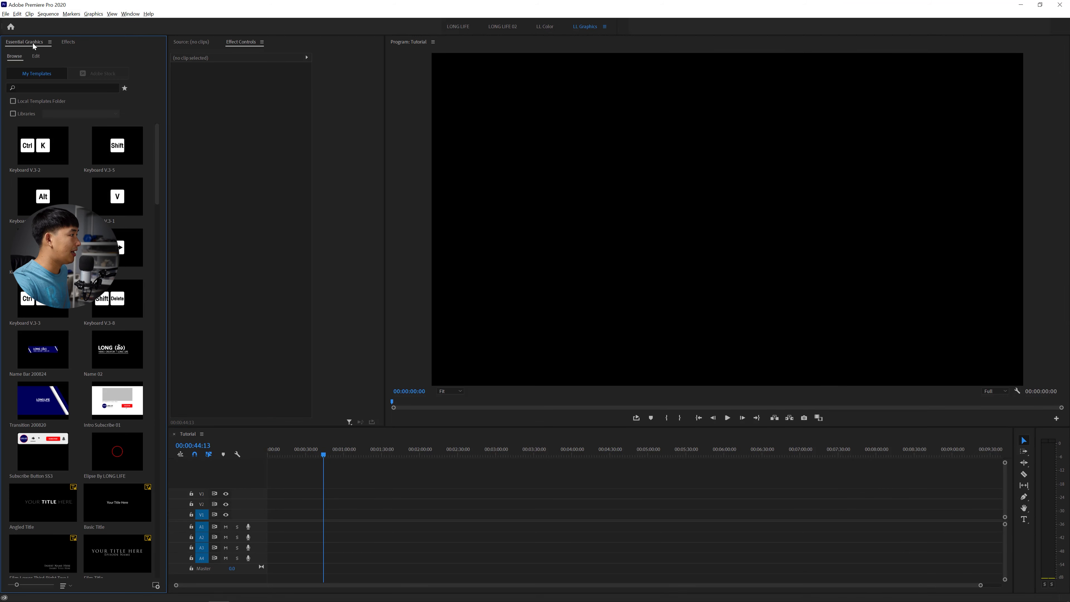
{"action": "left_click_drag", "start_coordinate": [25, 47], "coordinate": [1064, 152]}
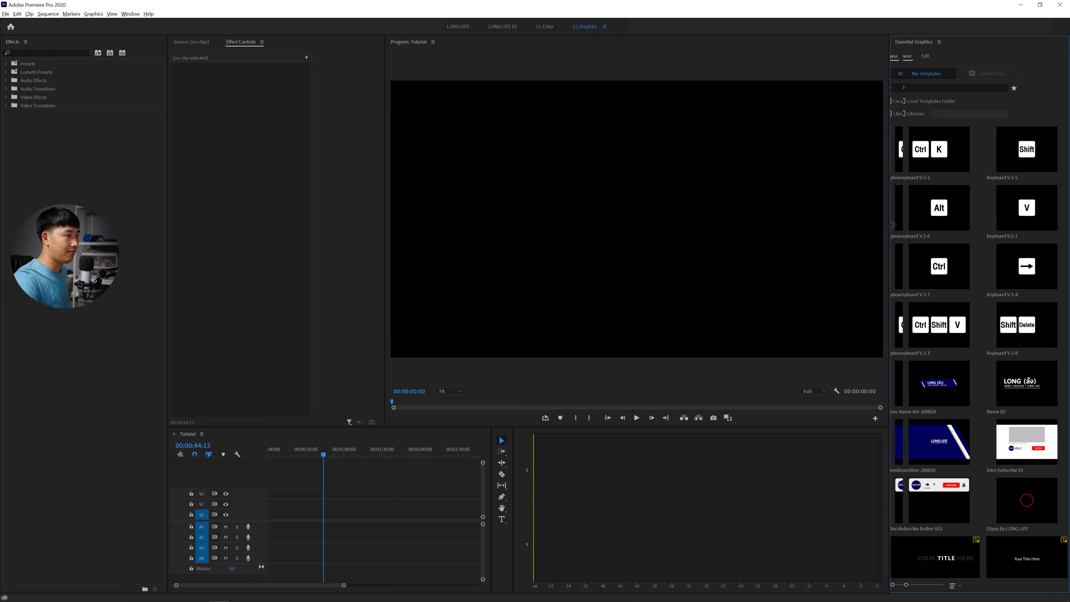
{"action": "left_click_drag", "start_coordinate": [535, 230], "coordinate": [890, 230]}
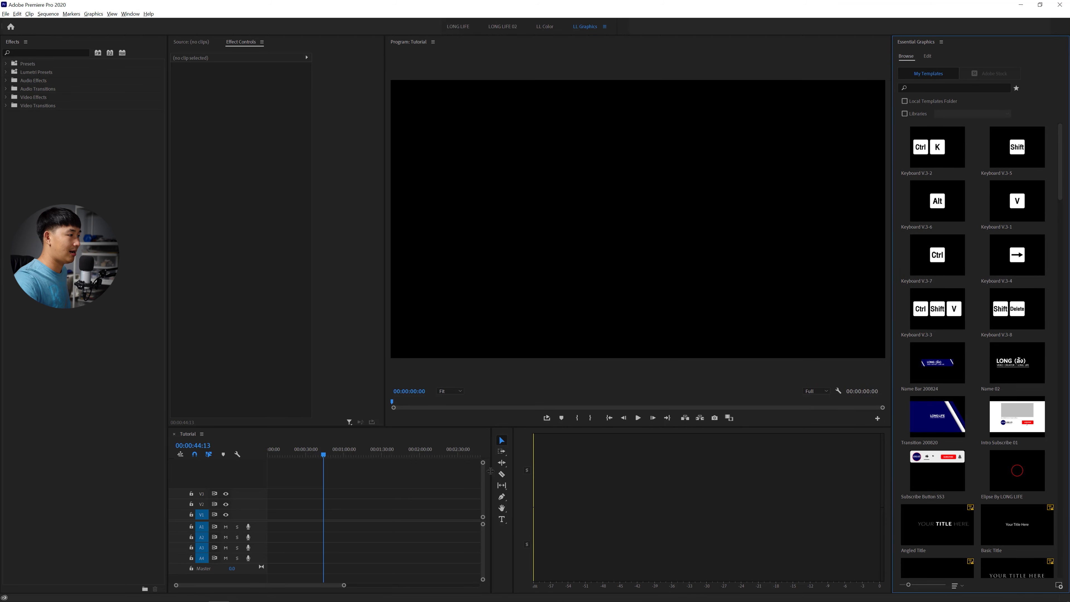
{"action": "left_click_drag", "start_coordinate": [491, 470], "coordinate": [860, 462]}
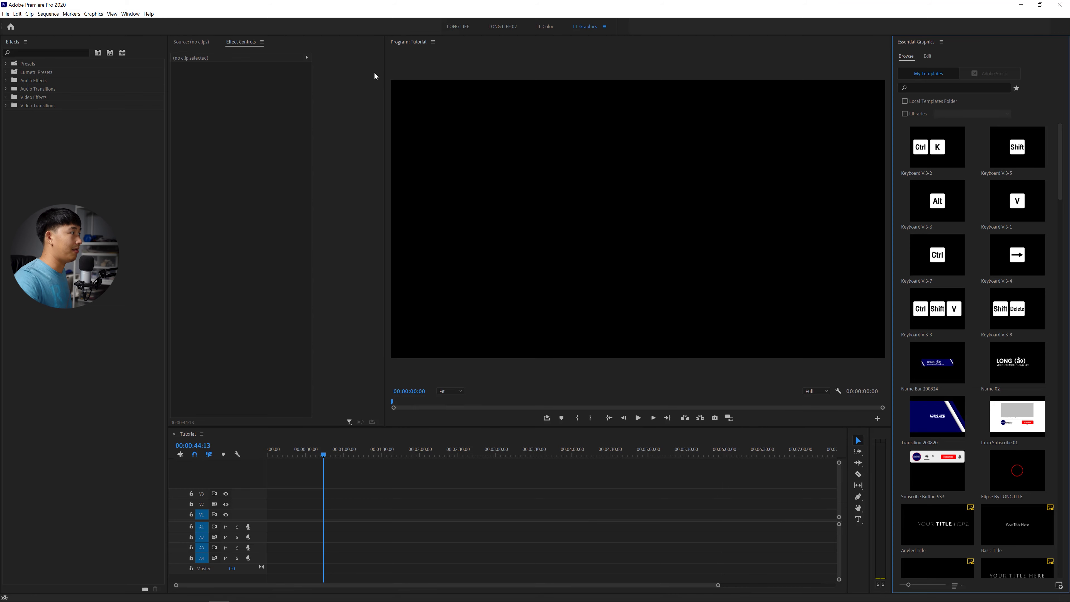
Step: Reset the LL Graphics workspace to its saved layout
{"action": "left_click", "coordinate": [139, 13]}
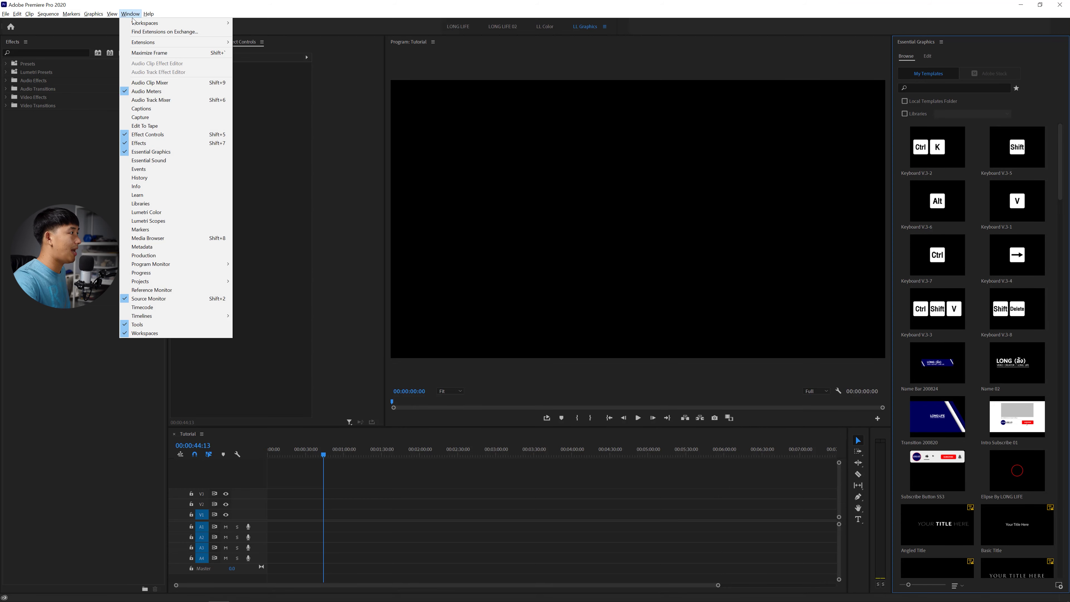
{"action": "mouse_move", "coordinate": [135, 22]}
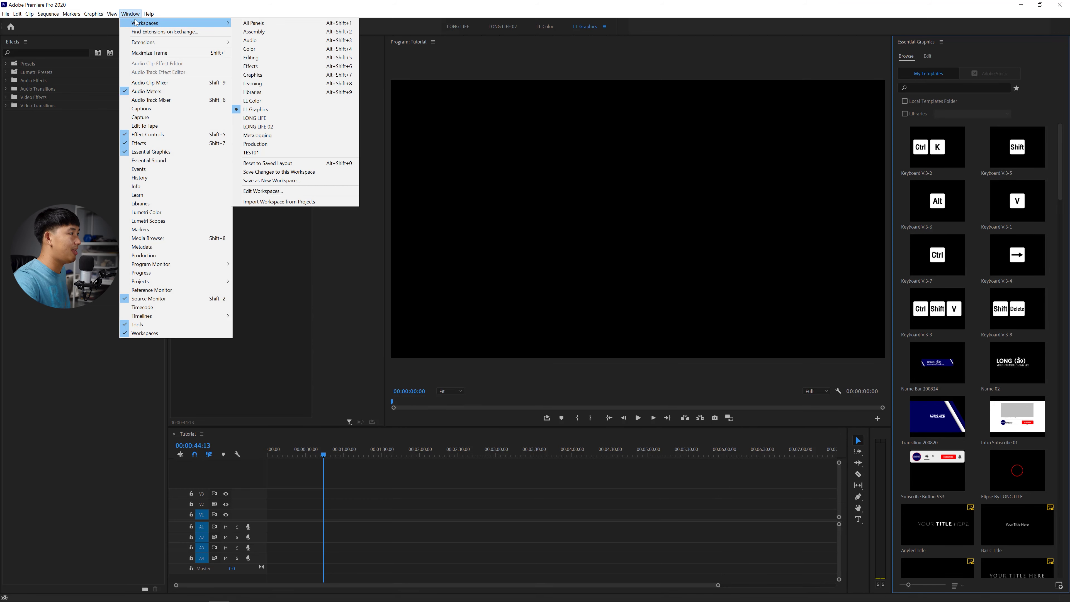
{"action": "left_click", "coordinate": [279, 164]}
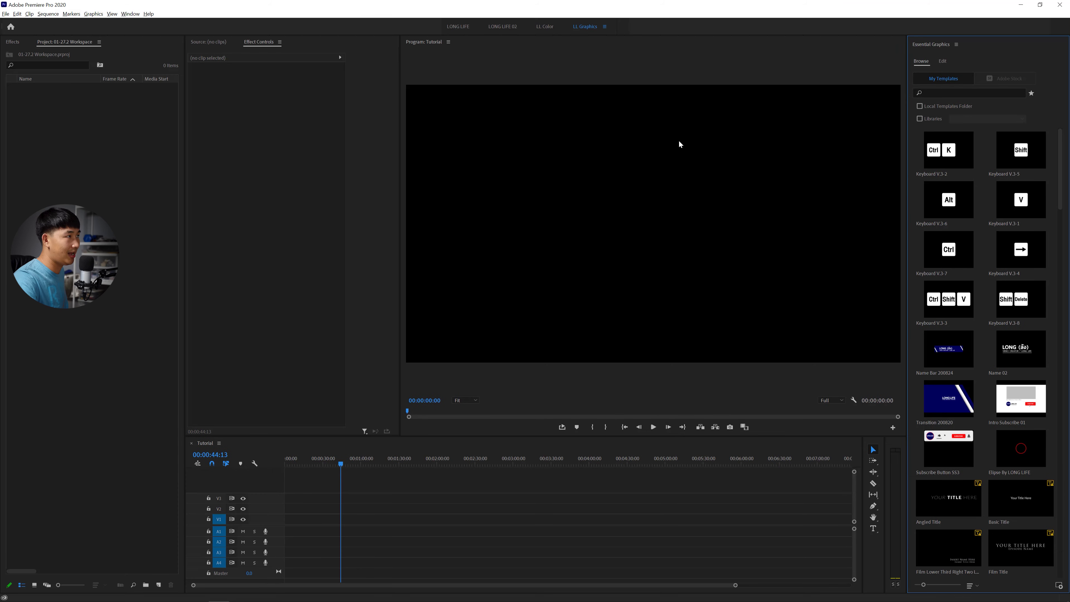
Step: Switch to LL Color and reset it to its saved layout
{"action": "left_click", "coordinate": [545, 27]}
{"action": "left_click", "coordinate": [130, 14]}
{"action": "mouse_move", "coordinate": [143, 23]}
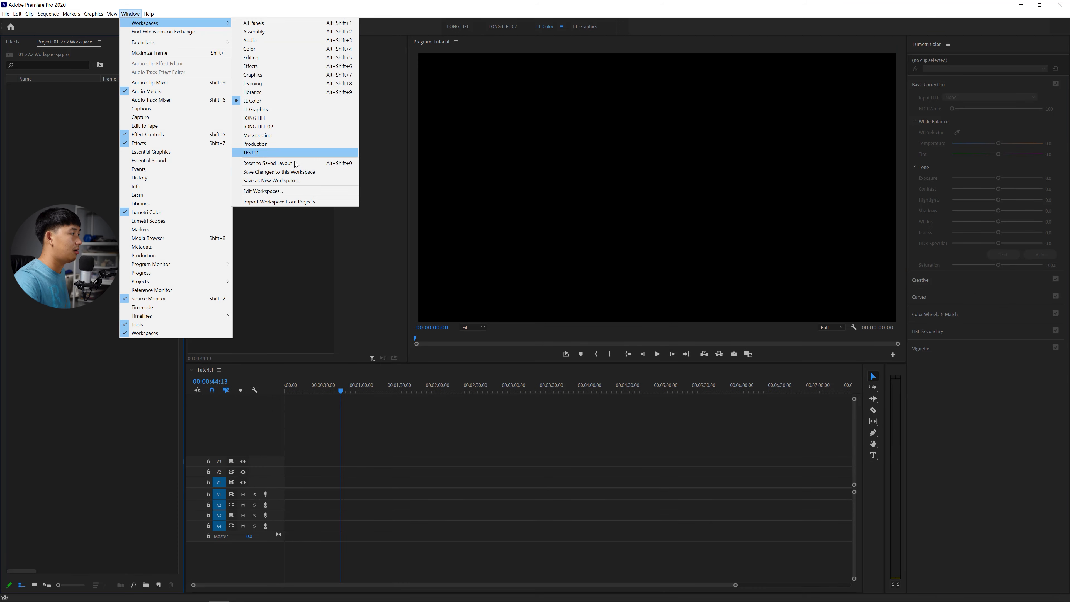
{"action": "left_click", "coordinate": [278, 163]}
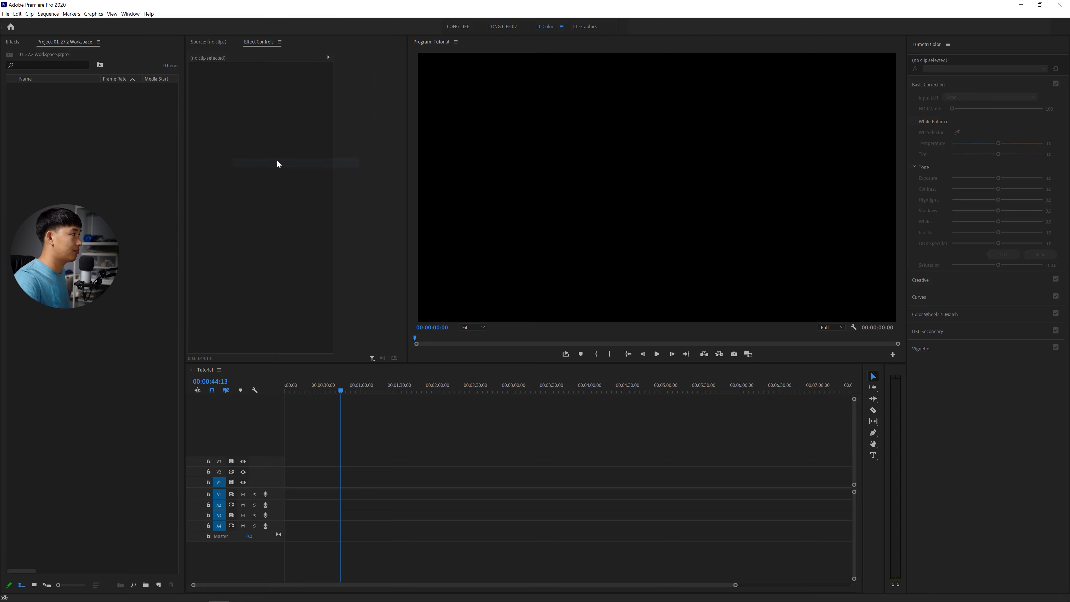
Step: Switch to LONG LIFE 02 and reset it to its saved layout
{"action": "left_click", "coordinate": [501, 27]}
{"action": "left_click", "coordinate": [130, 14]}
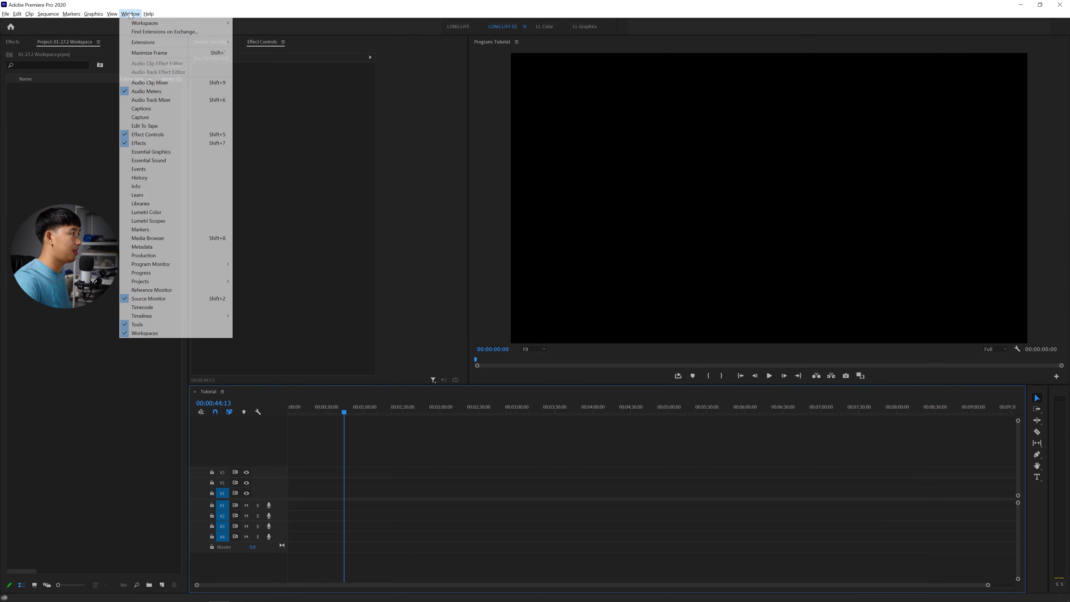
{"action": "mouse_move", "coordinate": [143, 23]}
{"action": "left_click", "coordinate": [297, 163]}
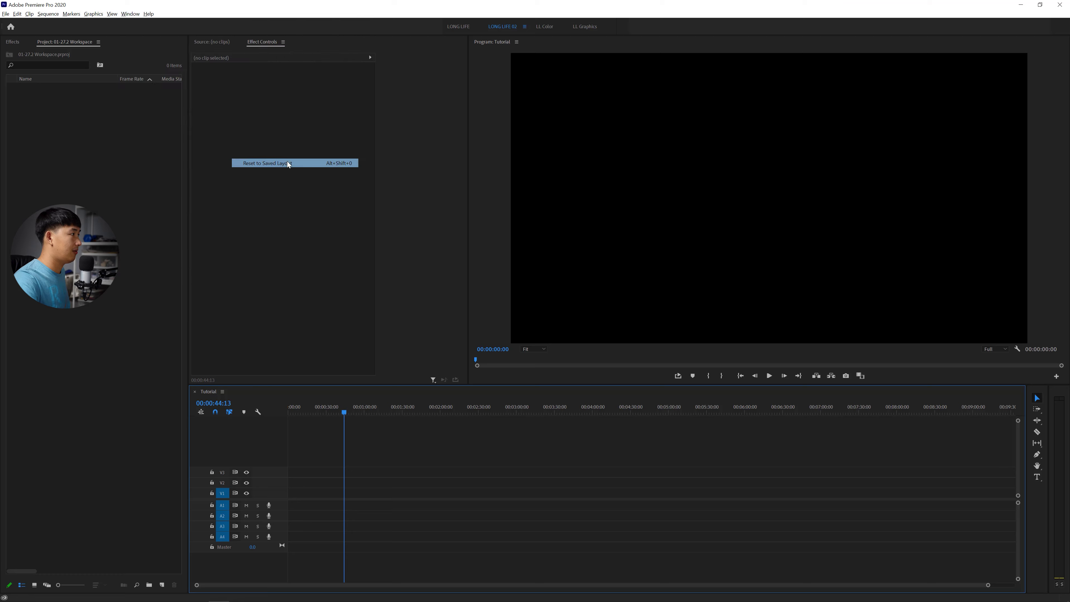